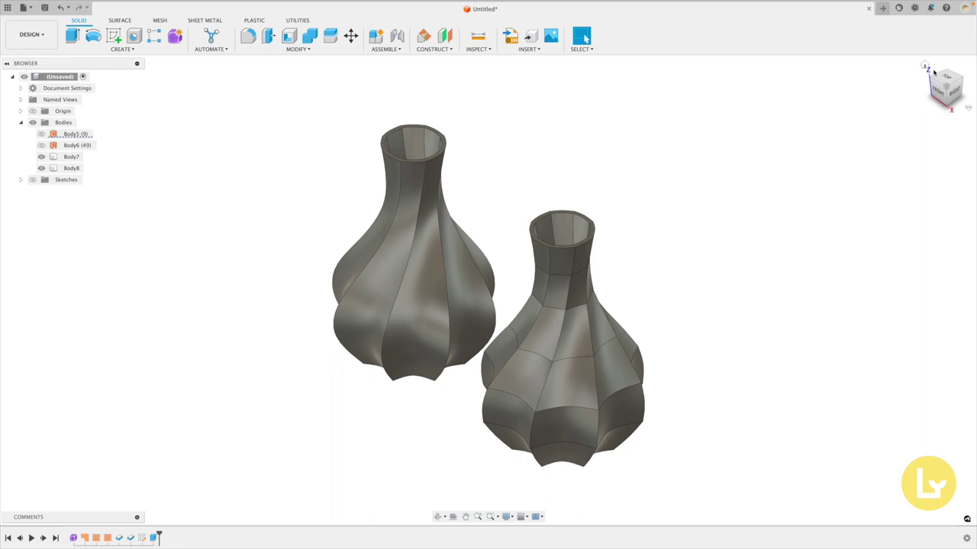
- Orbit the two finished vases round to the front, then start a new freeform T-spline form
{"action": "left_click_drag", "start_coordinate": [939, 86], "coordinate": [972, 61]}
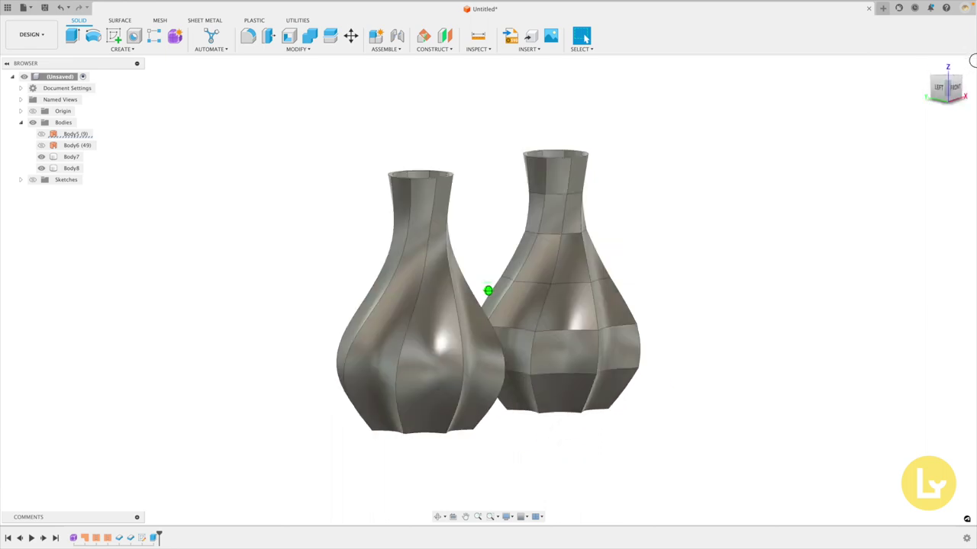
{"action": "mouse_move", "coordinate": [973, 61]}
{"action": "left_mouse_down"}
{"action": "mouse_move", "coordinate": [722, 61]}
{"action": "mouse_move", "coordinate": [685, 73]}
{"action": "left_mouse_up"}
{"action": "left_click", "coordinate": [175, 36]}
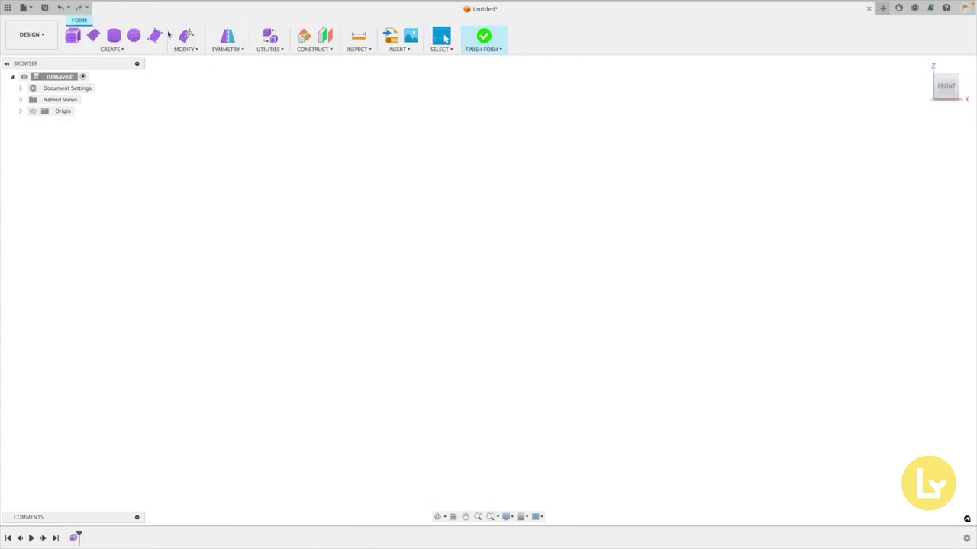
- Start a T-spline cylinder on the ground plane, centred at the origin
{"action": "left_click", "coordinate": [114, 36]}
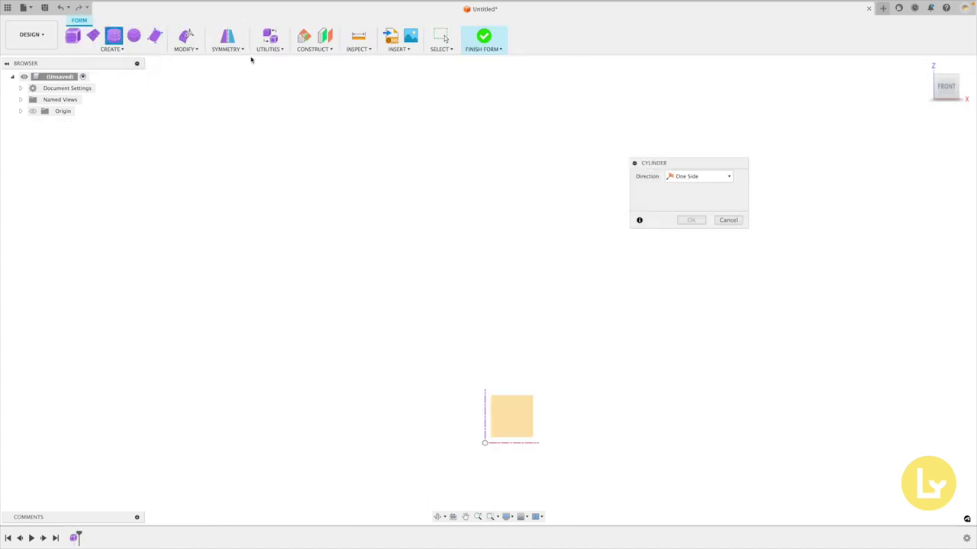
{"action": "left_click_drag", "start_coordinate": [946, 86], "coordinate": [865, 122]}
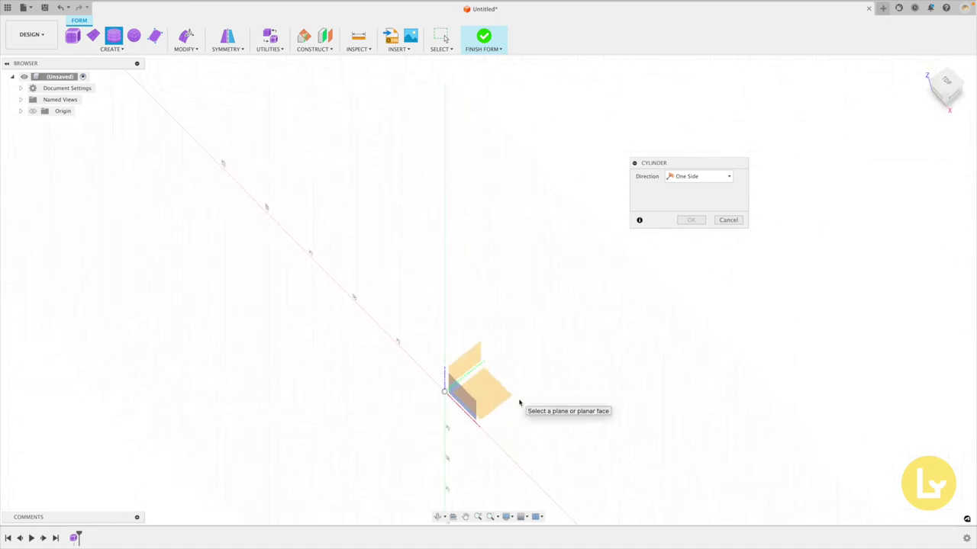
{"action": "left_click", "coordinate": [450, 395]}
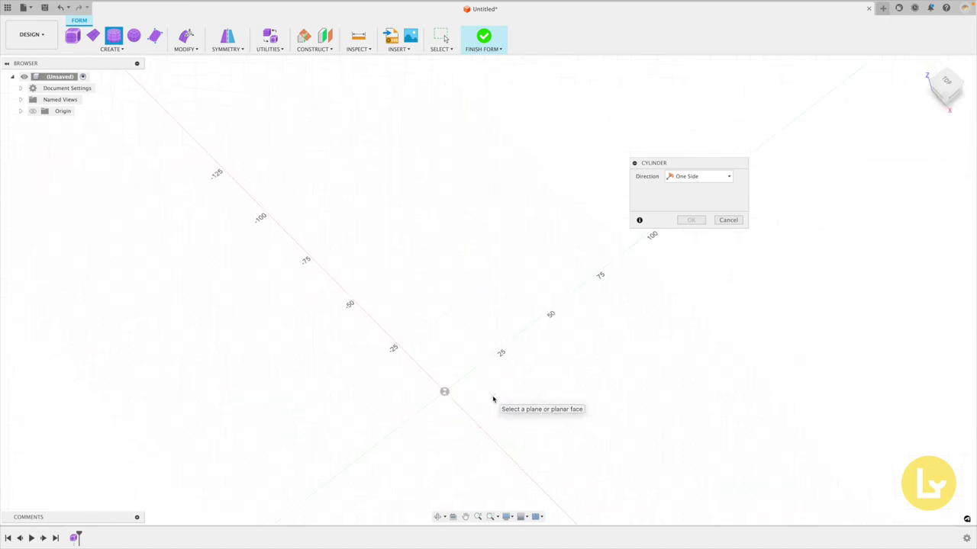
{"action": "left_click", "coordinate": [444, 392]}
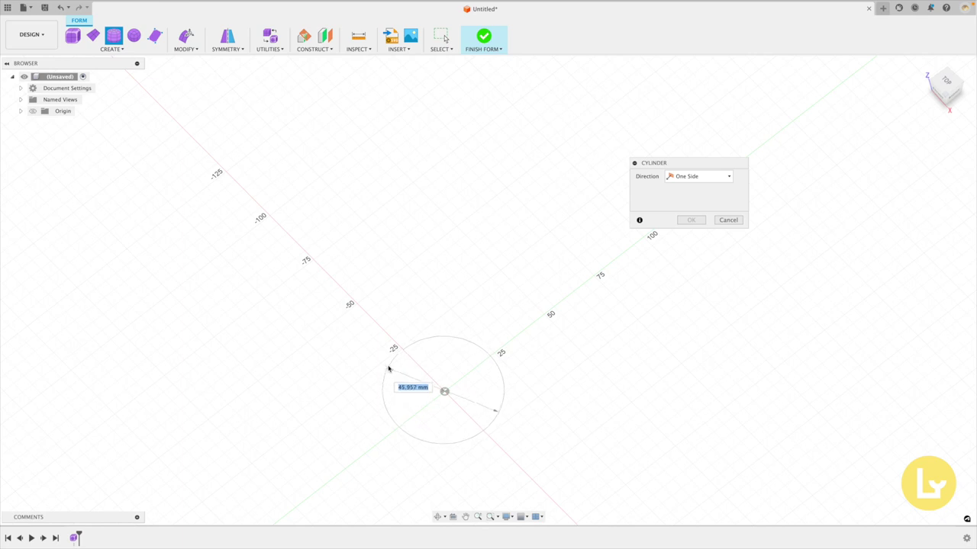
{"action": "left_click", "coordinate": [385, 369]}
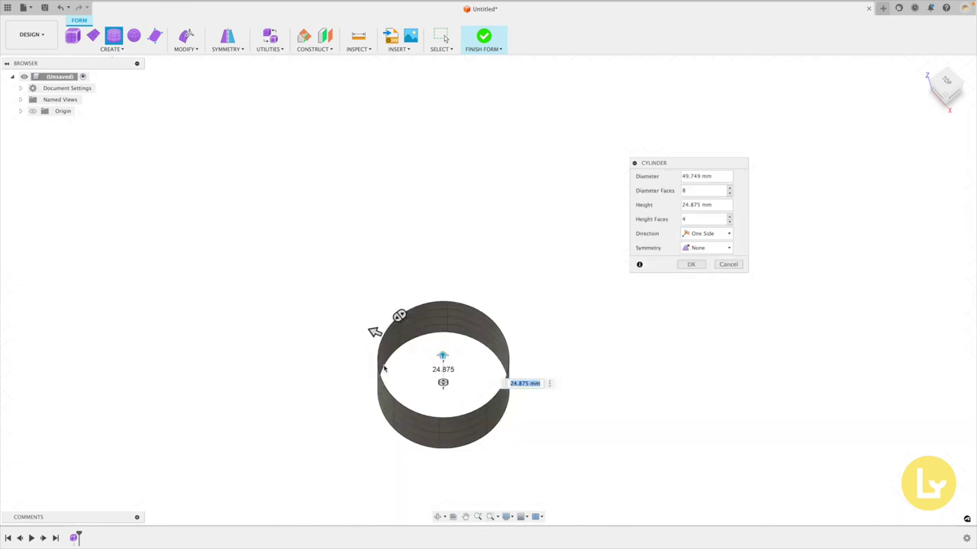
{"action": "left_click", "coordinate": [945, 100]}
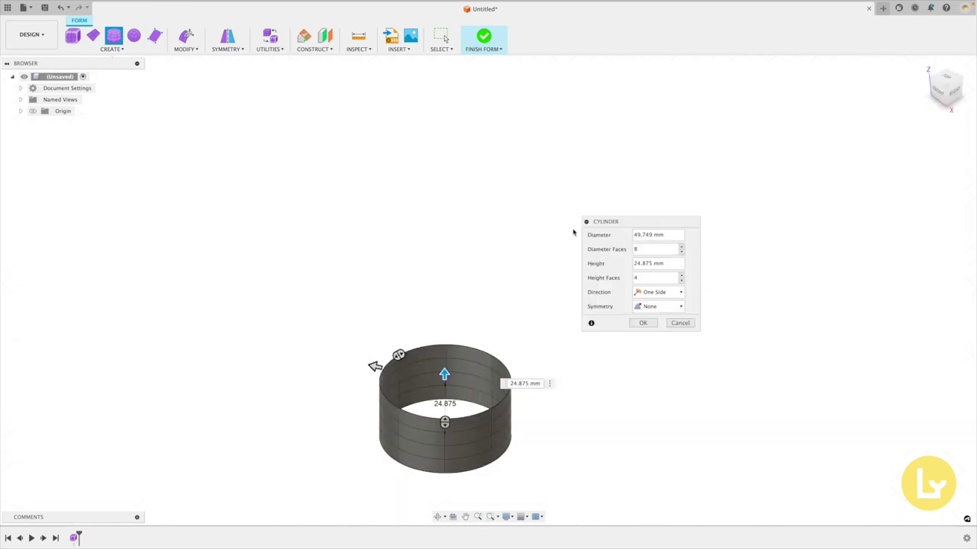
- Give the cylinder diameter 50, height 125 and 6 height faces, then create it
{"action": "left_click_drag", "start_coordinate": [675, 238], "coordinate": [625, 234]}
{"action": "type", "text": "50"}
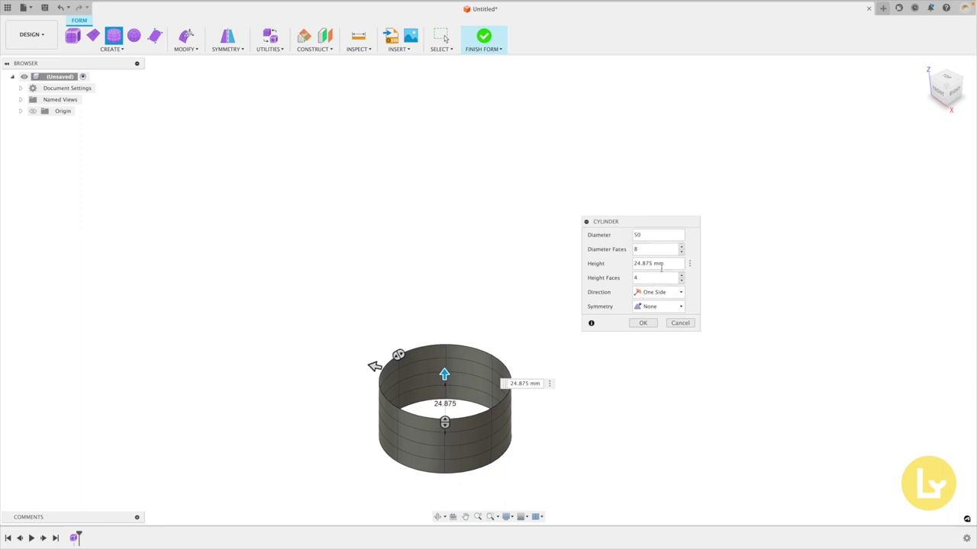
{"action": "left_click_drag", "start_coordinate": [665, 263], "coordinate": [611, 267]}
{"action": "type", "text": "125"}
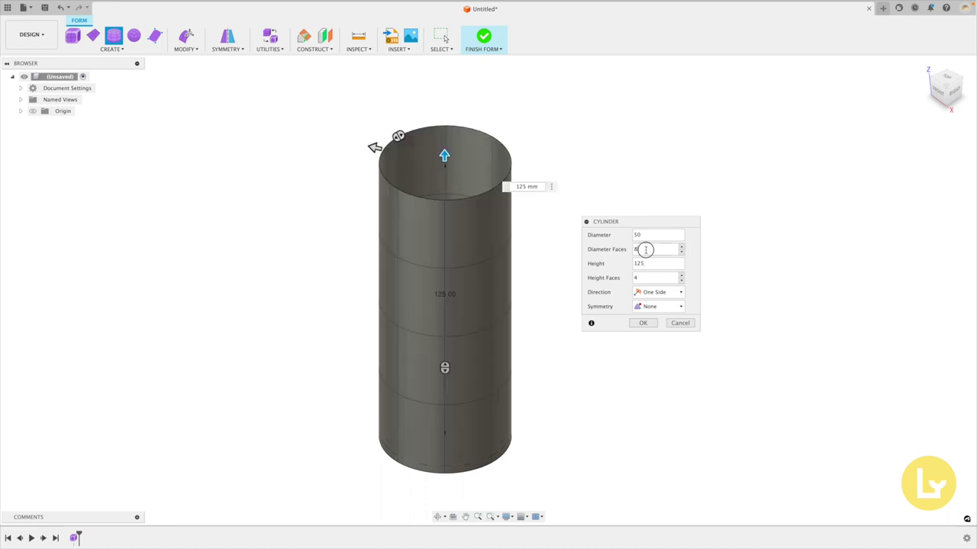
{"action": "mouse_move", "coordinate": [646, 250]}
{"action": "left_mouse_down"}
{"action": "mouse_move", "coordinate": [620, 248]}
{"action": "mouse_move", "coordinate": [625, 276]}
{"action": "left_mouse_up"}
{"action": "type", "text": "6"}
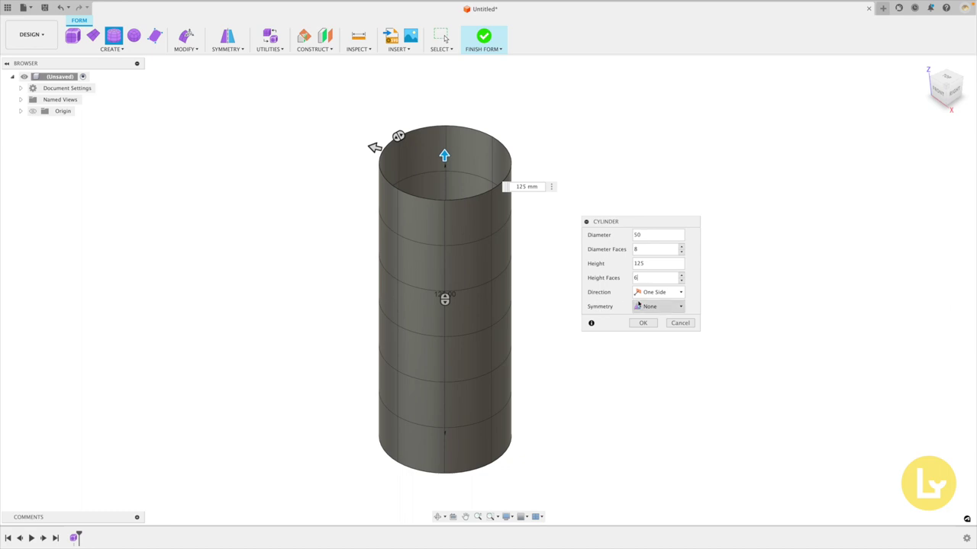
{"action": "left_click", "coordinate": [642, 324]}
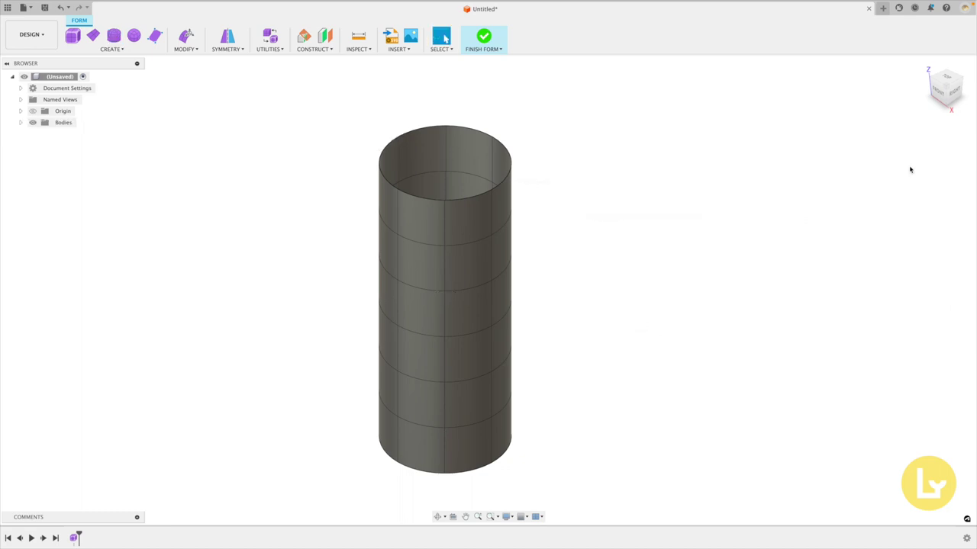
{"action": "left_click", "coordinate": [938, 92]}
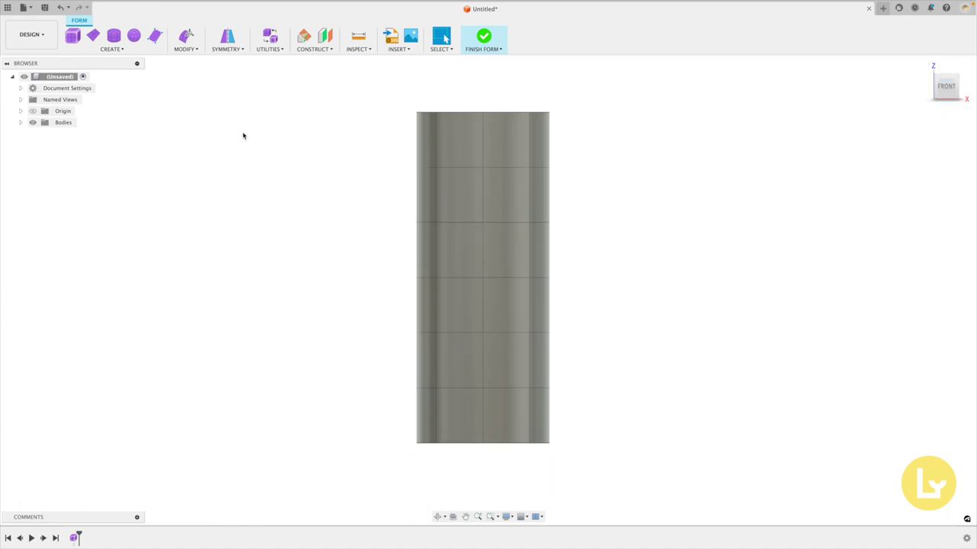
- With the edge filter in Edit Form, scale the lower edge rings outward (1.612) into a belly
{"action": "left_click", "coordinate": [187, 36]}
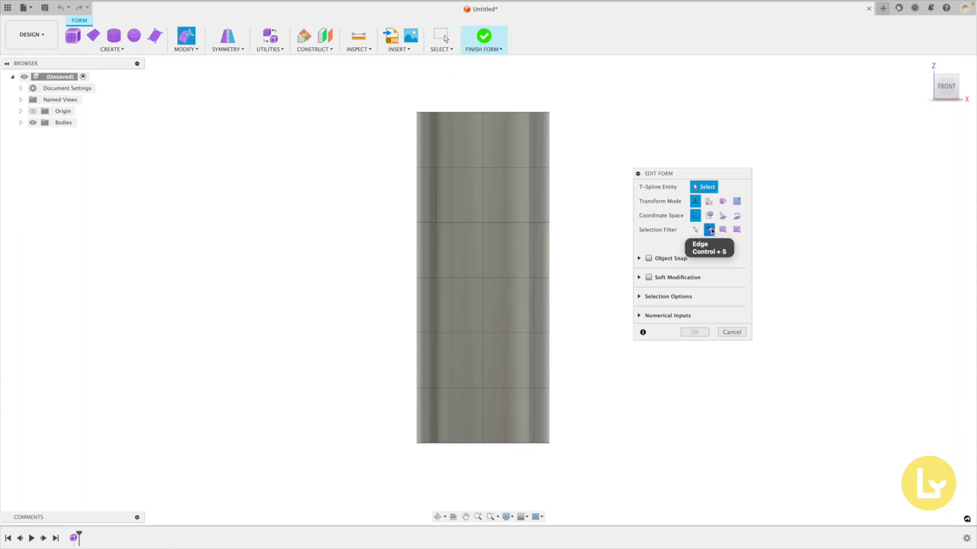
{"action": "left_click", "coordinate": [711, 230]}
{"action": "double_click", "coordinate": [450, 332]}
{"action": "type", "text": "1.612"}
{"action": "double_click", "coordinate": [457, 388]}
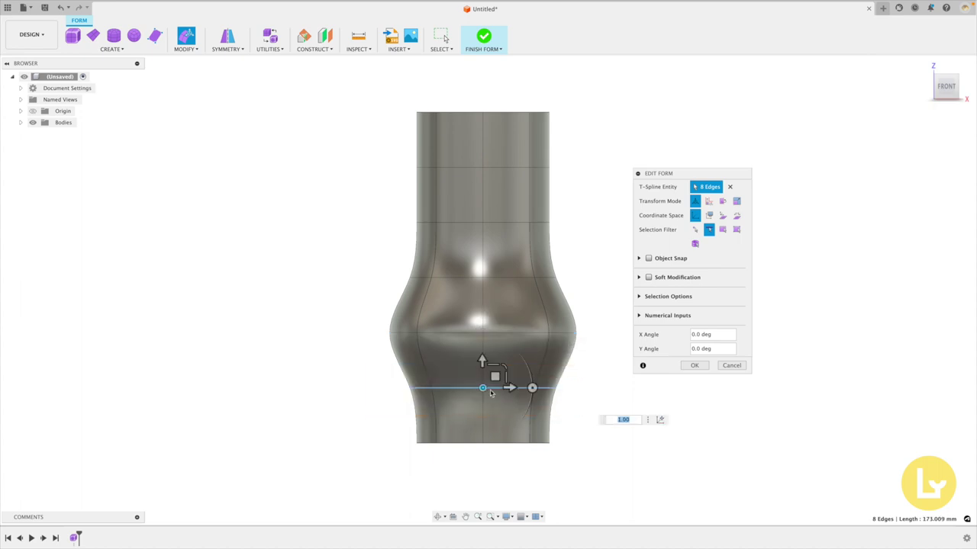
{"action": "left_click_drag", "start_coordinate": [496, 374], "coordinate": [492, 389]}
- Shrink the neck rings inward and flare the top rim slightly outward, then finish
{"action": "double_click", "coordinate": [492, 115]}
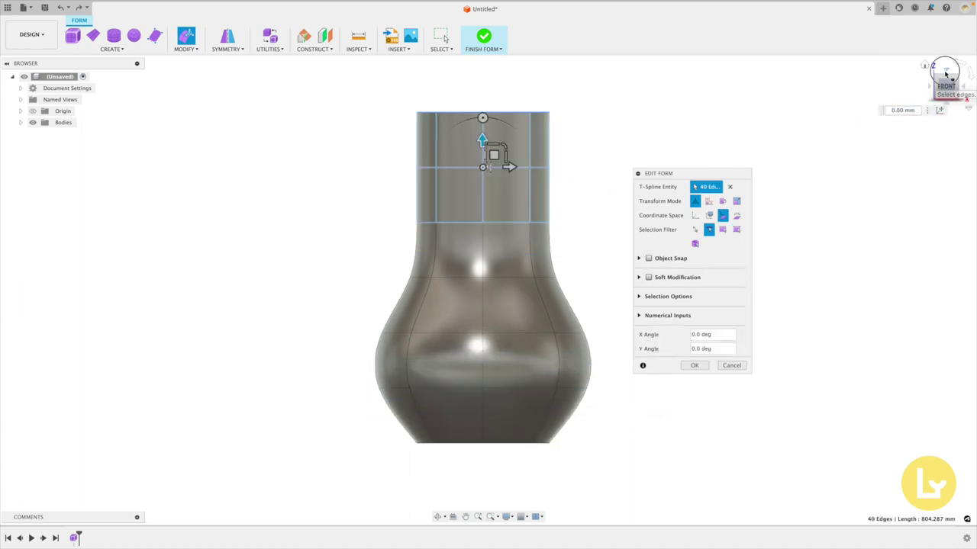
{"action": "left_click", "coordinate": [943, 77]}
{"action": "left_click_drag", "start_coordinate": [507, 364], "coordinate": [506, 343]}
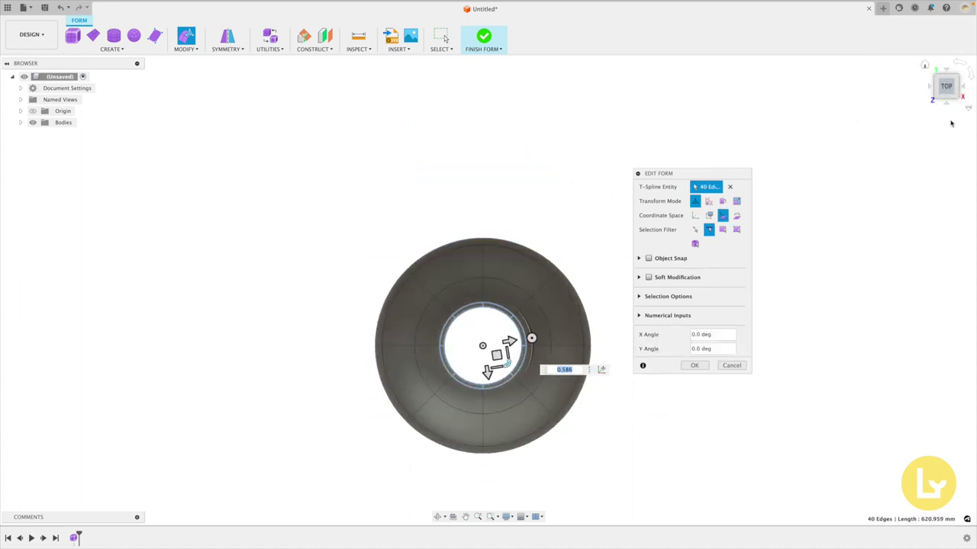
{"action": "left_click_drag", "start_coordinate": [485, 181], "coordinate": [488, 191]}
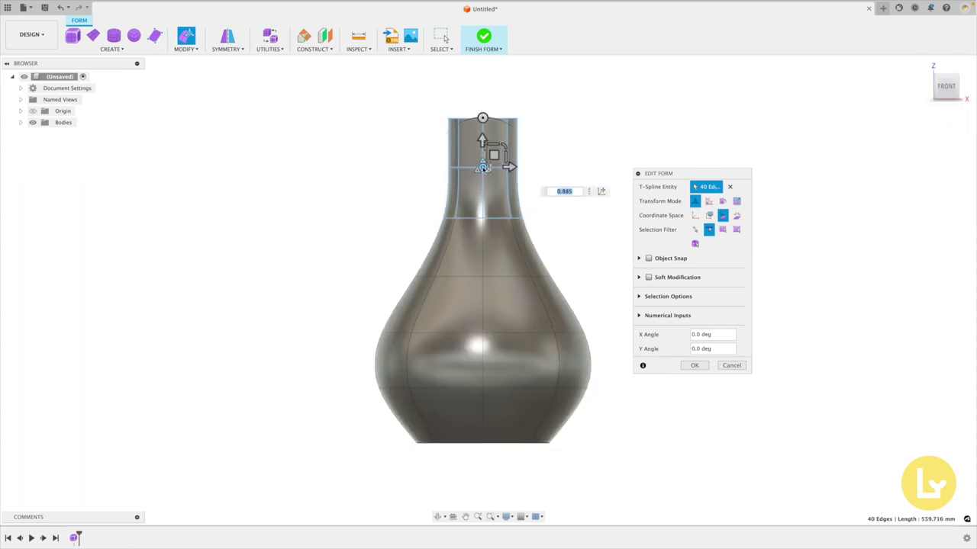
{"action": "left_click_drag", "start_coordinate": [407, 87], "coordinate": [543, 137]}
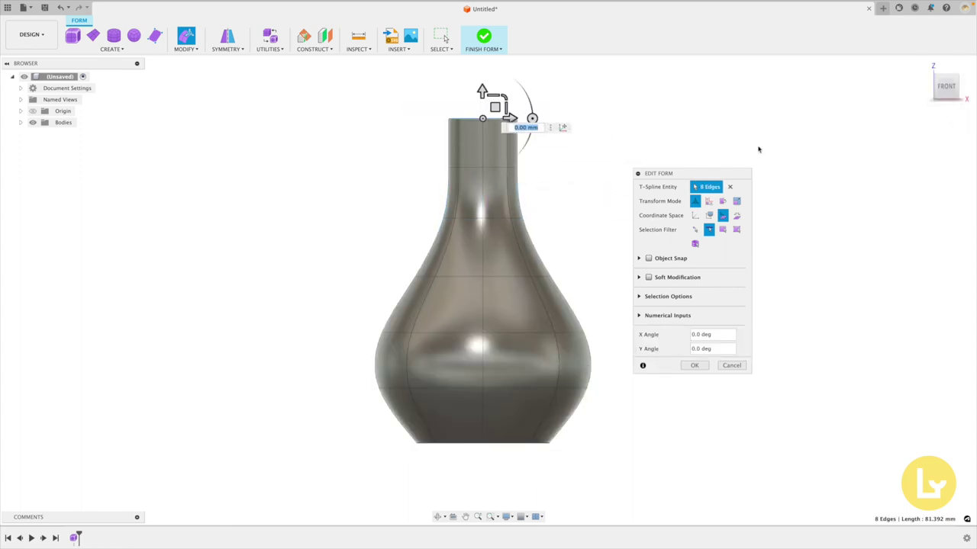
{"action": "left_click_drag", "start_coordinate": [482, 118], "coordinate": [481, 116]}
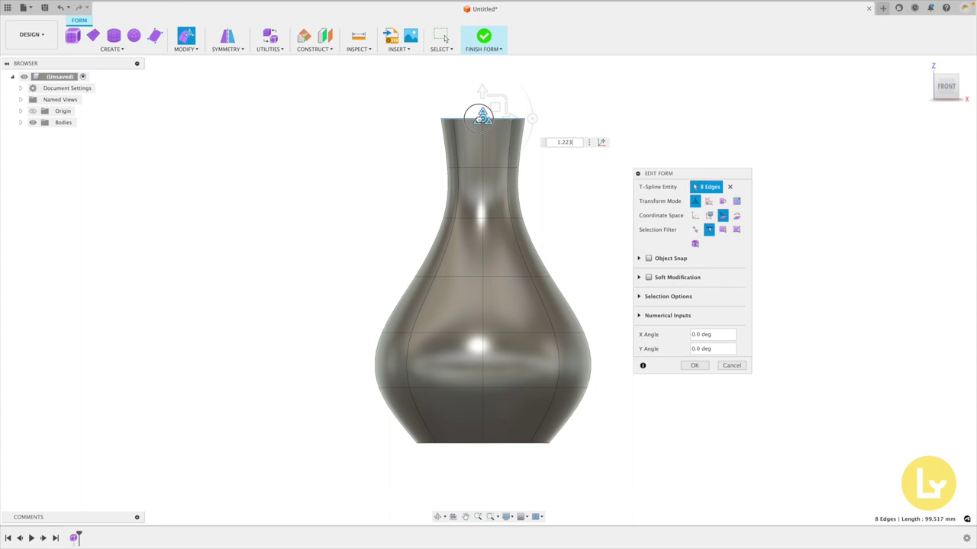
{"action": "left_click", "coordinate": [497, 104]}
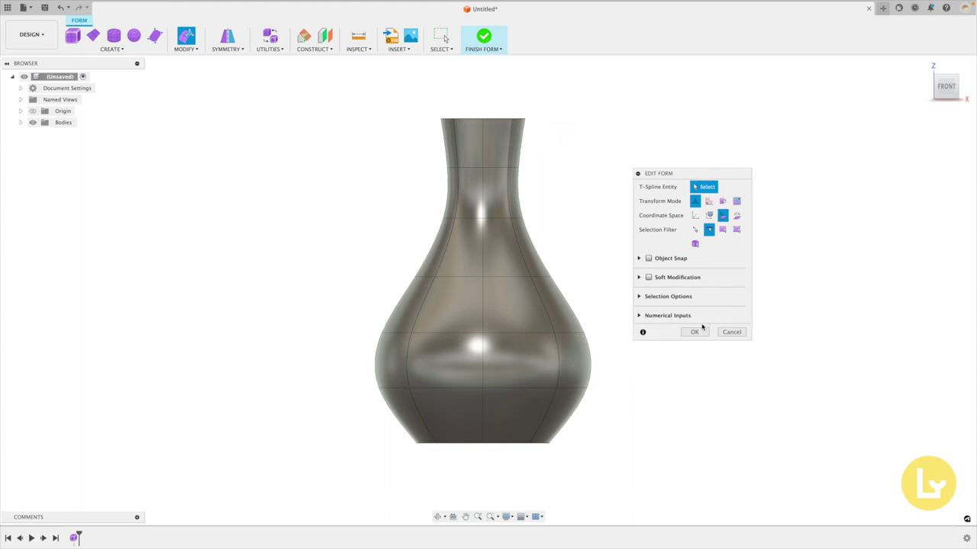
{"action": "left_click", "coordinate": [694, 332]}
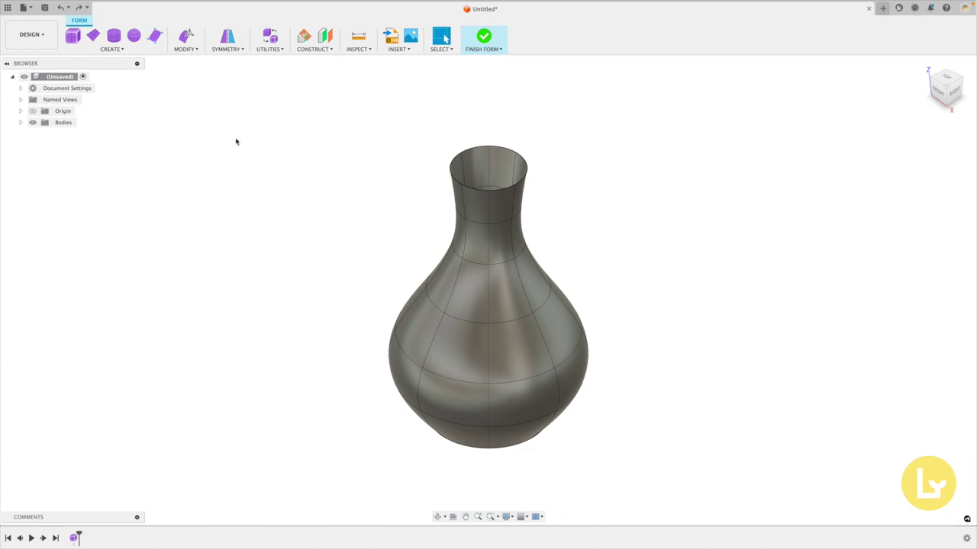
- Subdivide all 48 vase faces with Exact insert mode, then view from the top
{"action": "left_click", "coordinate": [185, 49]}
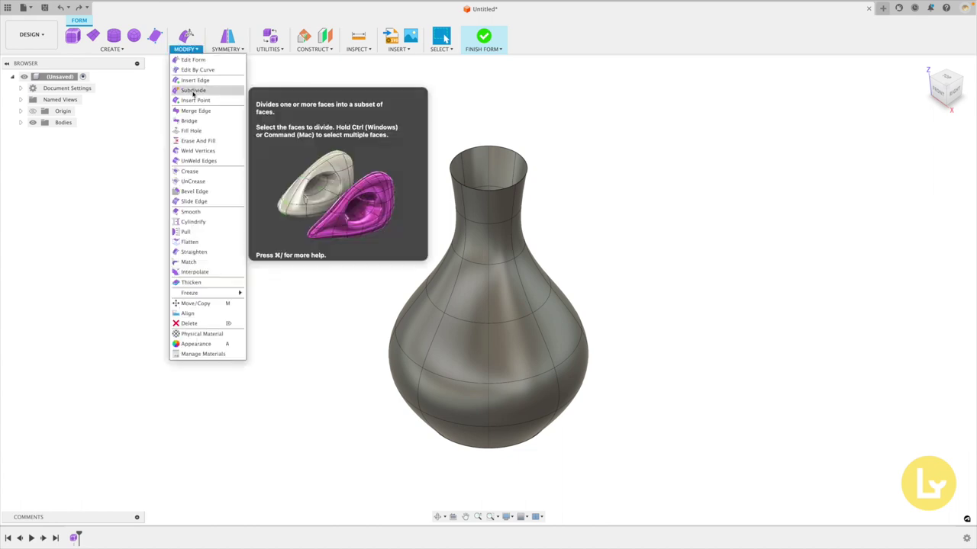
{"action": "left_click", "coordinate": [194, 91]}
{"action": "left_click_drag", "start_coordinate": [307, 122], "coordinate": [595, 338]}
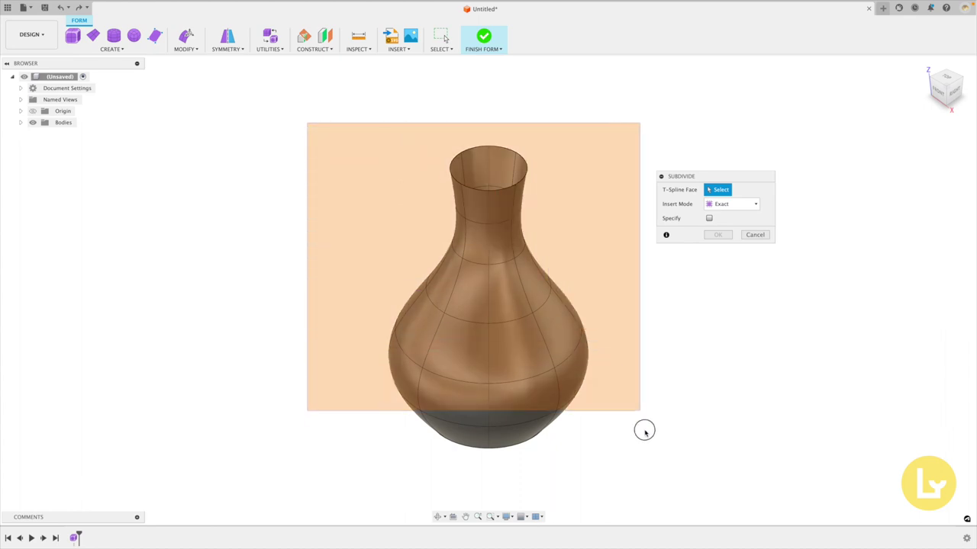
{"action": "left_click_drag", "start_coordinate": [594, 338], "coordinate": [652, 454]}
{"action": "left_click", "coordinate": [722, 205]}
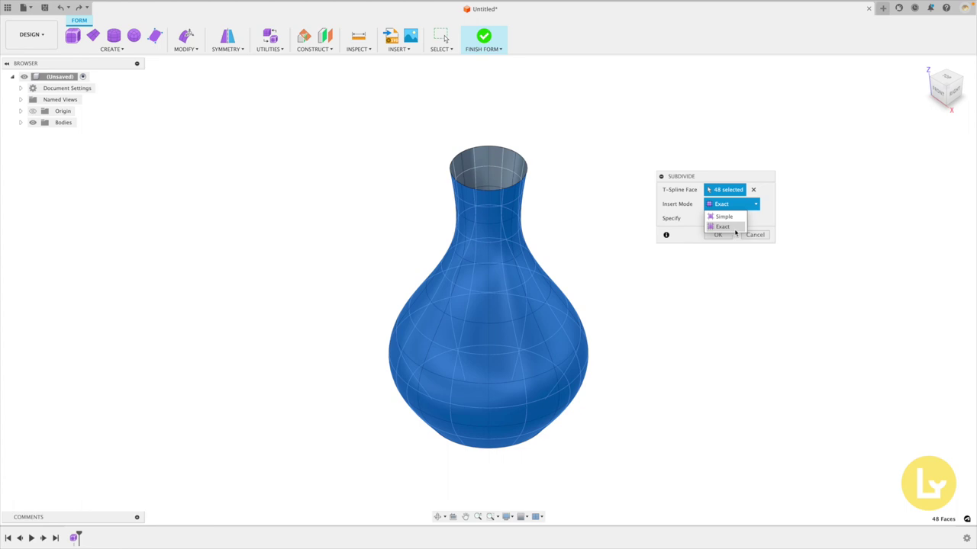
{"action": "left_click", "coordinate": [758, 227]}
{"action": "left_click", "coordinate": [715, 238]}
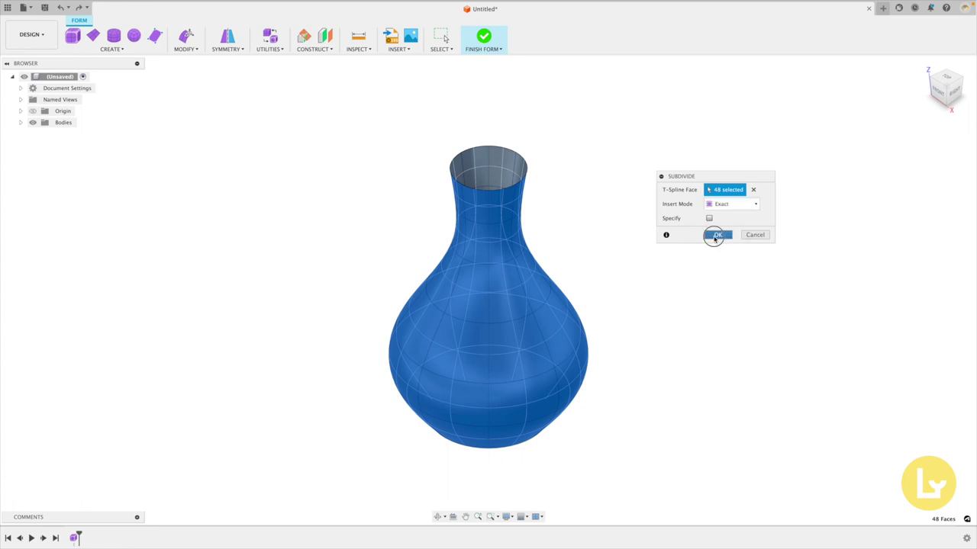
{"action": "left_click", "coordinate": [940, 80]}
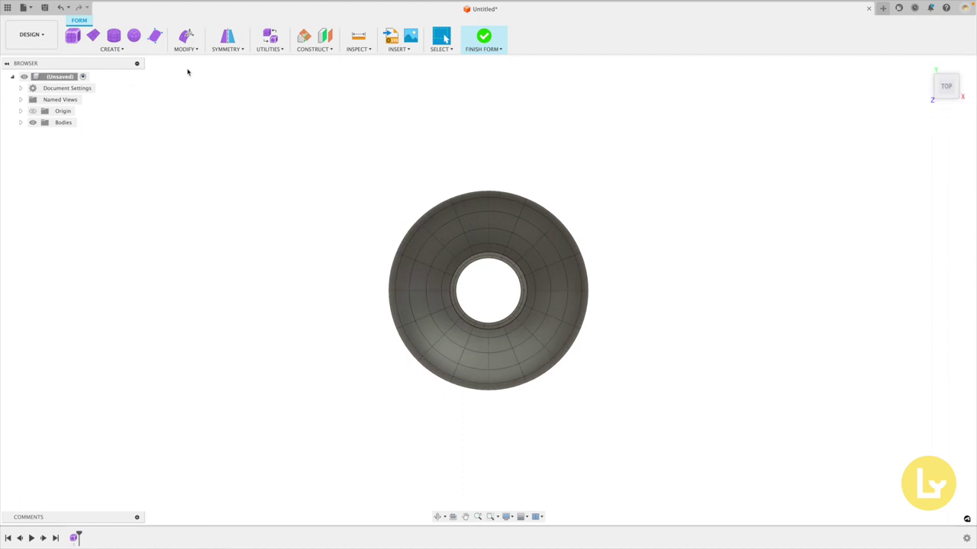
- Select the eight vertical radial edge loops around the vase, 96 edges in total
{"action": "double_click", "coordinate": [488, 362]}
{"action": "double_click", "coordinate": [544, 346], "text": "shift"}
{"action": "double_click", "coordinate": [558, 292], "text": "shift"}
{"action": "double_click", "coordinate": [539, 240], "text": "shift"}
{"action": "double_click", "coordinate": [489, 221], "text": "shift"}
{"action": "double_click", "coordinate": [438, 241], "text": "shift"}
{"action": "double_click", "coordinate": [422, 291], "text": "shift"}
{"action": "double_click", "coordinate": [439, 339], "text": "shift"}
- Scale the selected edges inward to 0.653 to create the fluted profile
{"action": "left_click", "coordinate": [188, 38]}
{"action": "left_click_drag", "start_coordinate": [472, 283], "coordinate": [460, 279]}
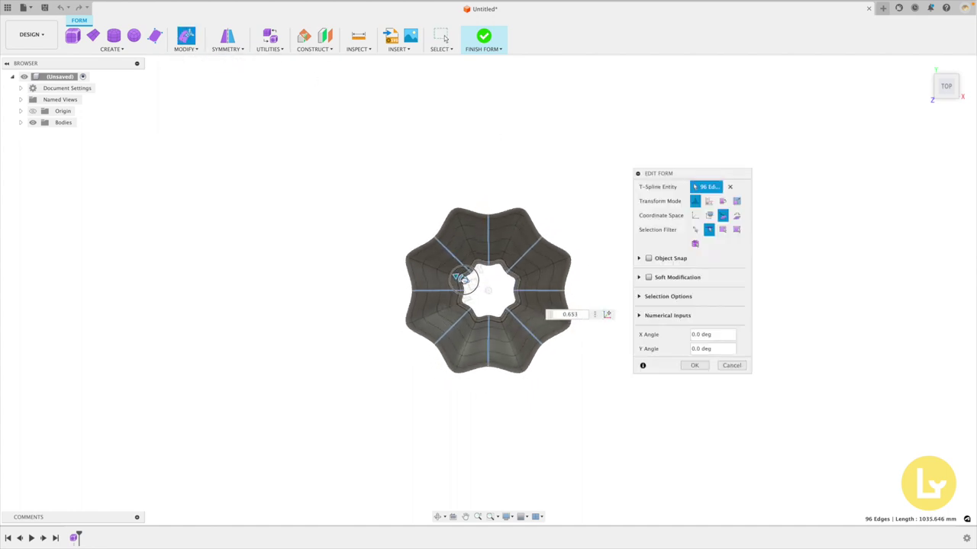
{"action": "left_click", "coordinate": [698, 366]}
{"action": "left_click", "coordinate": [263, 47]}
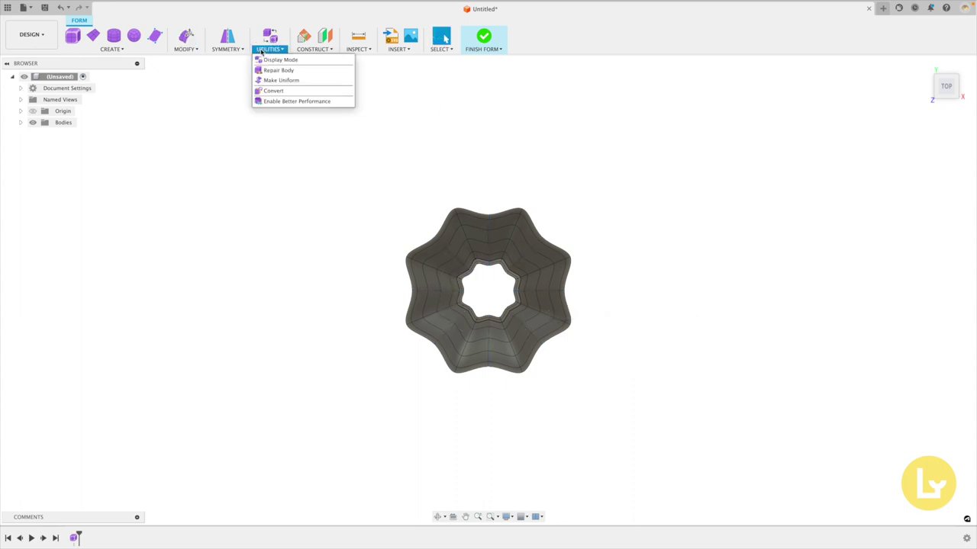
- Switch the vase from box to smooth display, viewed from the front
{"action": "left_click", "coordinate": [275, 60]}
{"action": "left_click_drag", "start_coordinate": [904, 180], "coordinate": [702, 135]}
{"action": "left_click", "coordinate": [707, 162]}
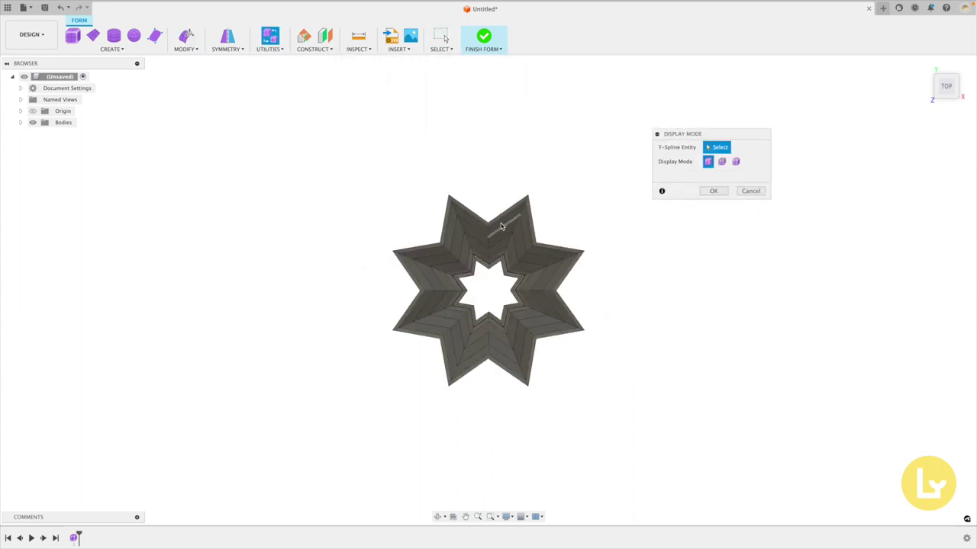
{"action": "left_click", "coordinate": [946, 97]}
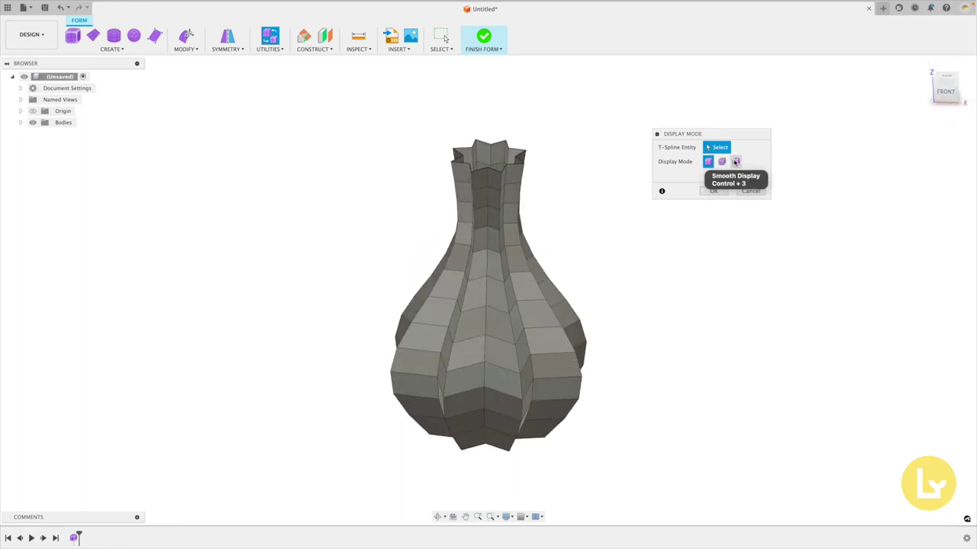
{"action": "left_click", "coordinate": [736, 161]}
{"action": "left_click", "coordinate": [714, 191]}
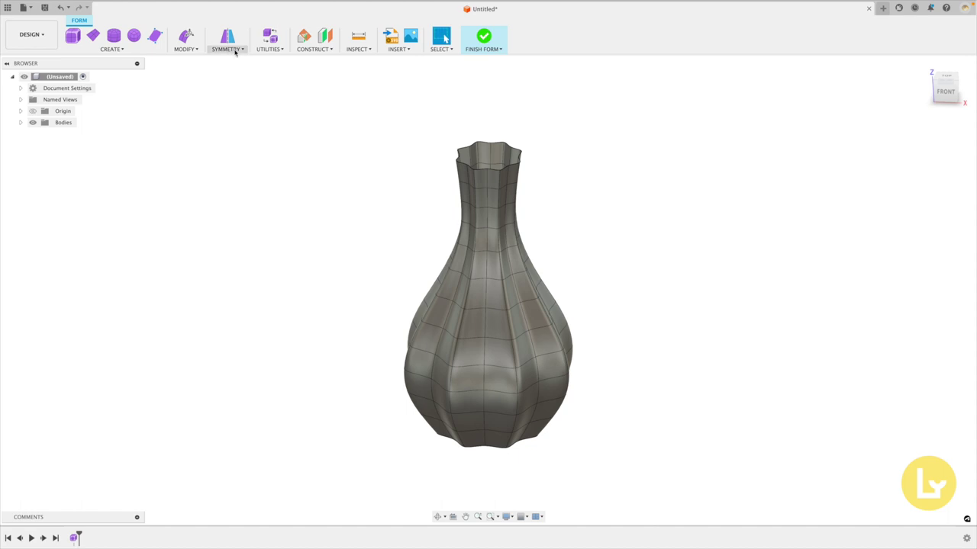
- Apply circular internal symmetry to the vase, defined by a neck face
{"action": "left_click", "coordinate": [235, 52]}
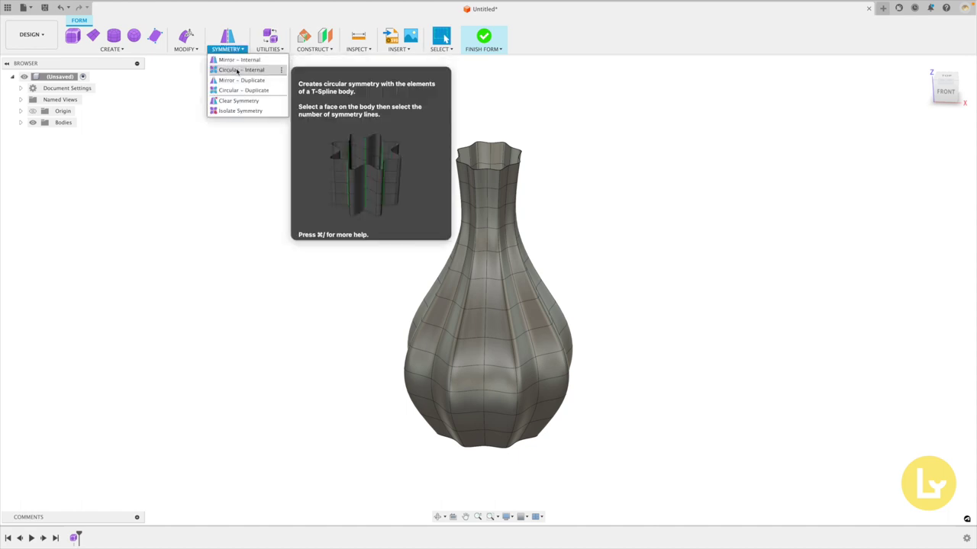
{"action": "left_click", "coordinate": [237, 70]}
{"action": "left_click", "coordinate": [495, 179]}
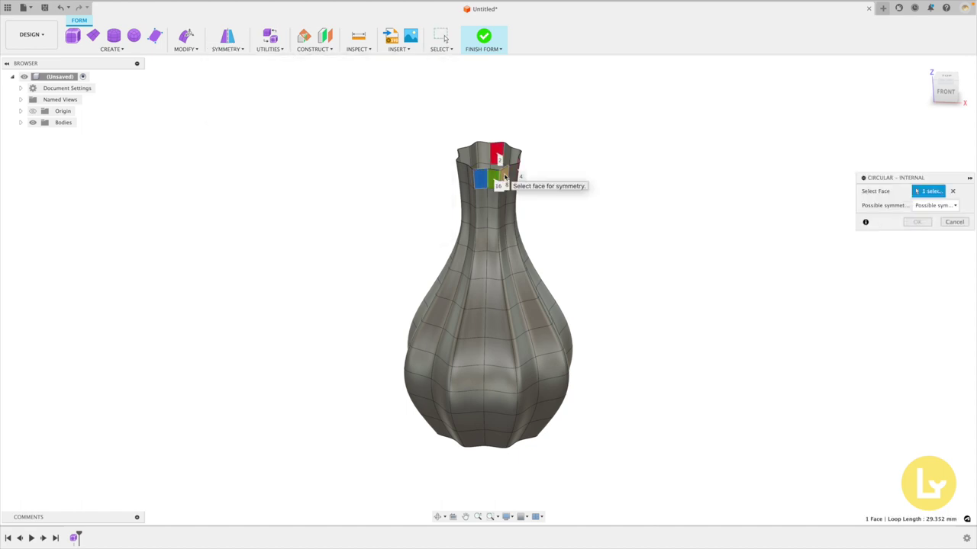
{"action": "left_click", "coordinate": [916, 221]}
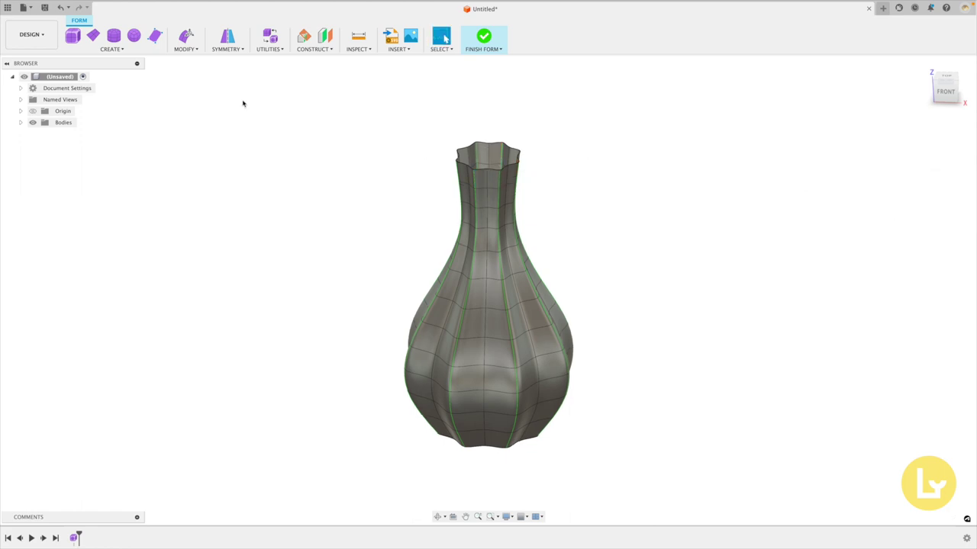
{"action": "left_click", "coordinate": [185, 49]}
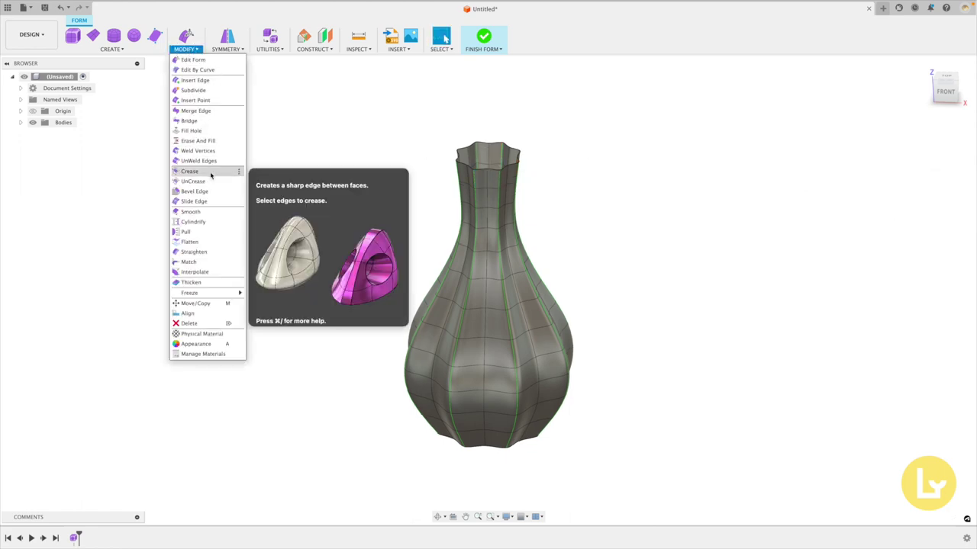
- Crease the twelve vertical flute edges into sharp ridges, orbiting to check them
{"action": "left_click", "coordinate": [210, 172]}
{"action": "double_click", "coordinate": [473, 182]}
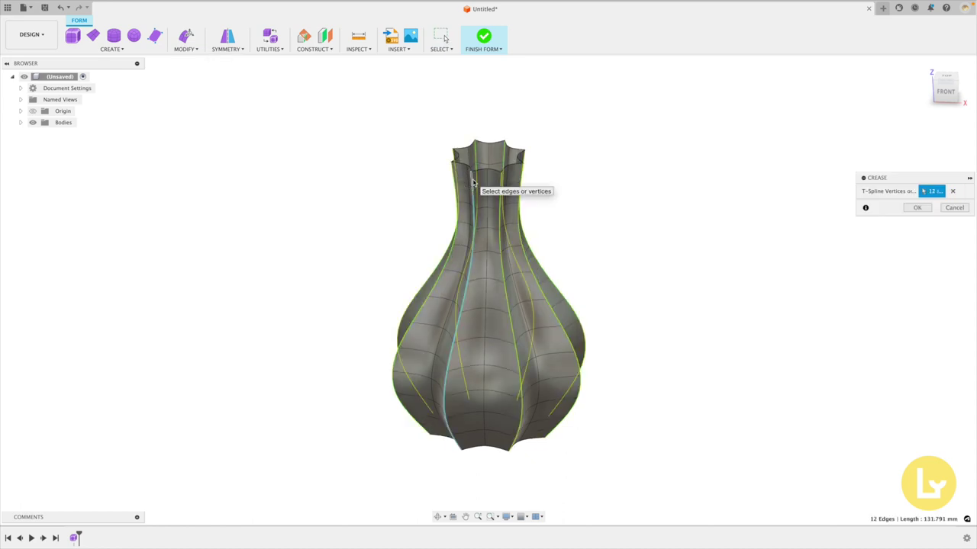
{"action": "middle_click_drag", "start_coordinate": [836, 238], "coordinate": [885, 221], "text": "shift"}
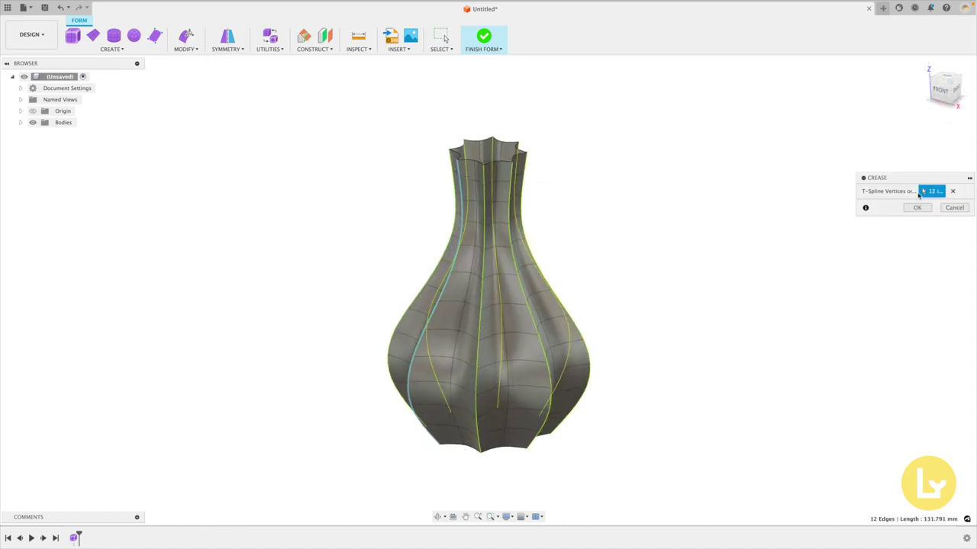
{"action": "left_click_drag", "start_coordinate": [913, 179], "coordinate": [730, 172]}
{"action": "left_click", "coordinate": [733, 228]}
- Start clearing the symmetry, picking the vase body
{"action": "left_click", "coordinate": [227, 49]}
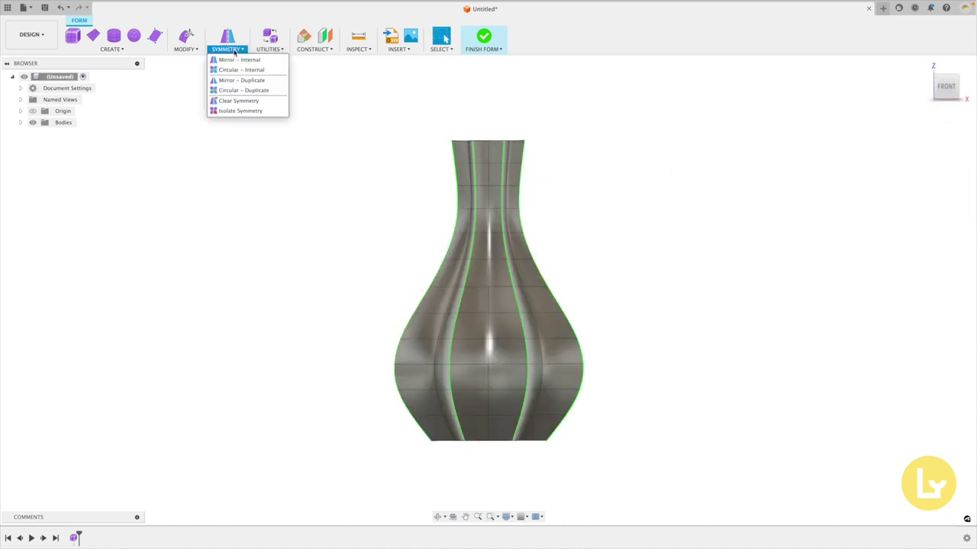
{"action": "left_click", "coordinate": [229, 99]}
{"action": "left_click", "coordinate": [515, 233]}
- Confirm symmetry removal, then Edit Form with soft modification, world space, and the top rim loop selected
{"action": "left_click", "coordinate": [917, 208]}
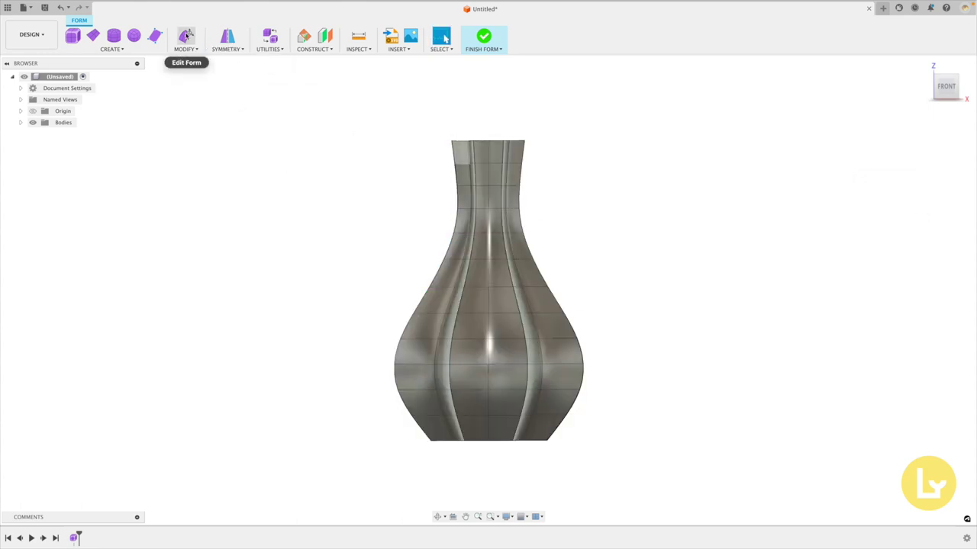
{"action": "left_click", "coordinate": [187, 36]}
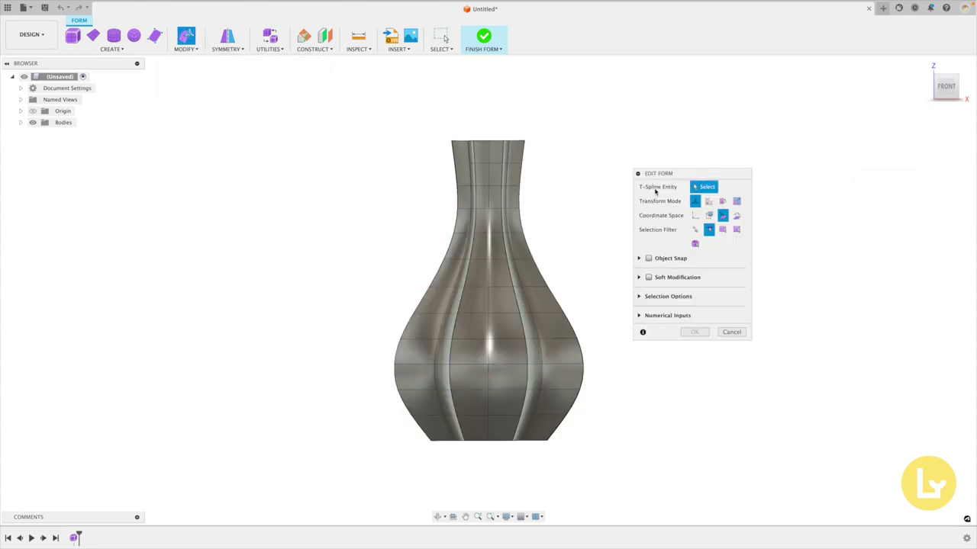
{"action": "left_click", "coordinate": [648, 279]}
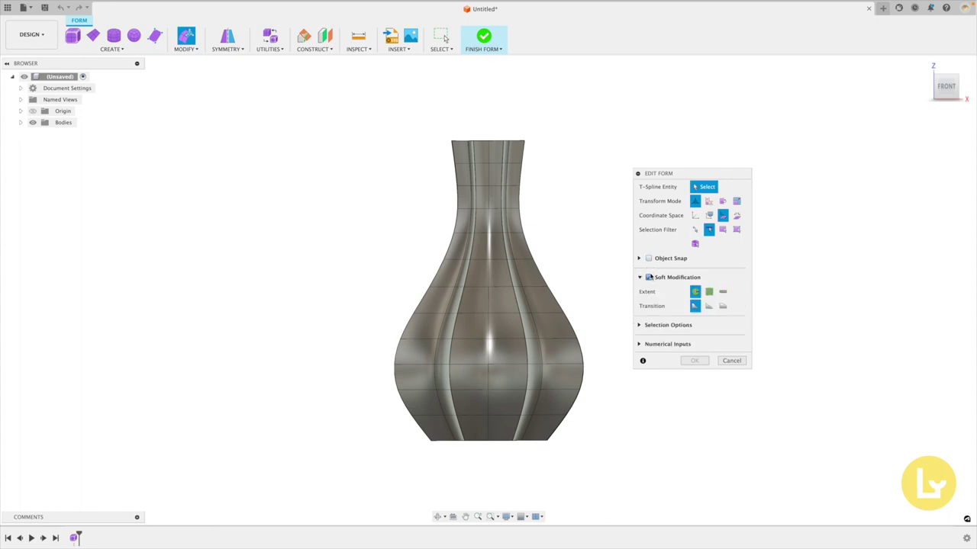
{"action": "left_click", "coordinate": [722, 291]}
{"action": "left_click", "coordinate": [694, 215]}
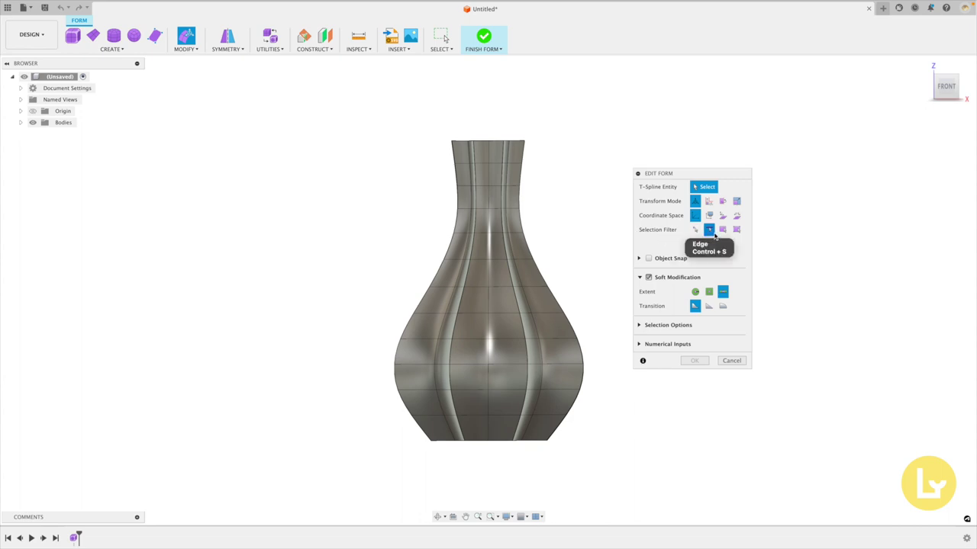
{"action": "left_click_drag", "start_coordinate": [390, 119], "coordinate": [575, 155]}
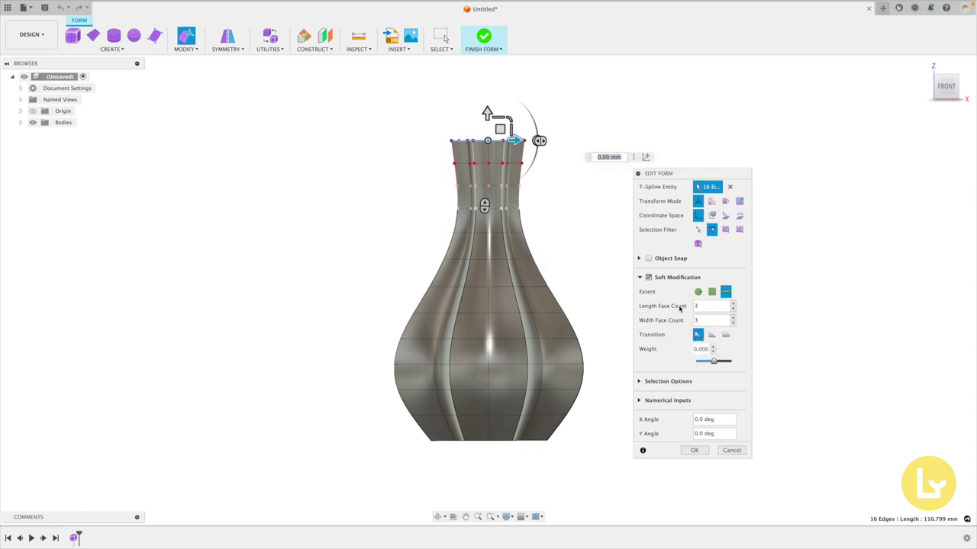
- Set Length Face Count to 12 and rotate the top rim loop 45° about Z, then deselect
{"action": "left_click", "coordinate": [708, 305]}
{"action": "type", "text": "12"}
{"action": "key", "text": "Return"}
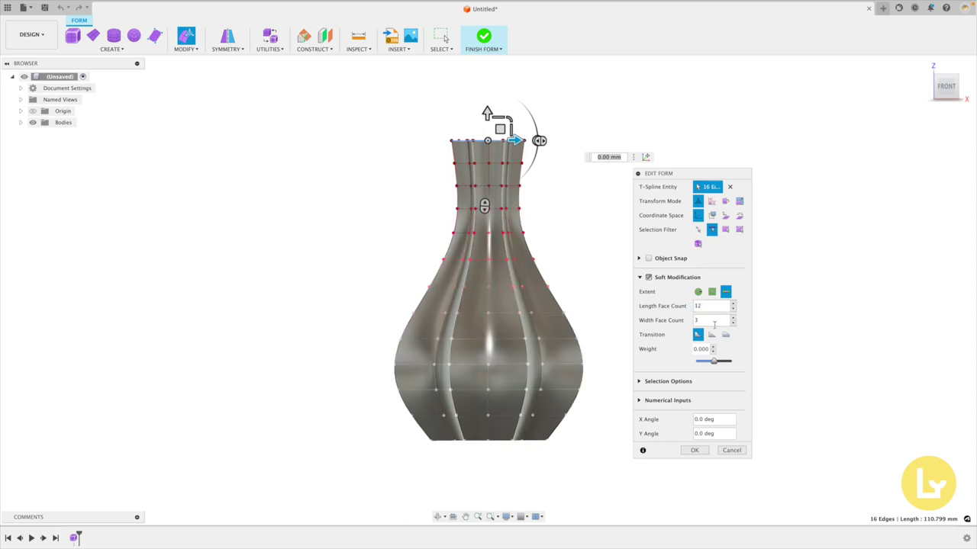
{"action": "left_click_drag", "start_coordinate": [945, 87], "coordinate": [951, 100]}
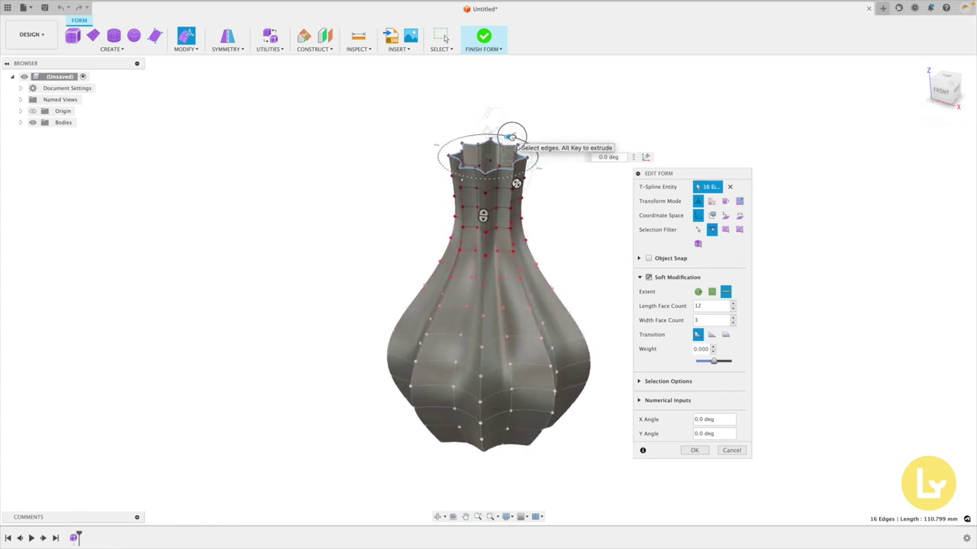
{"action": "left_click_drag", "start_coordinate": [530, 151], "coordinate": [522, 141]}
{"action": "left_click", "coordinate": [592, 157]}
{"action": "type", "text": "45"}
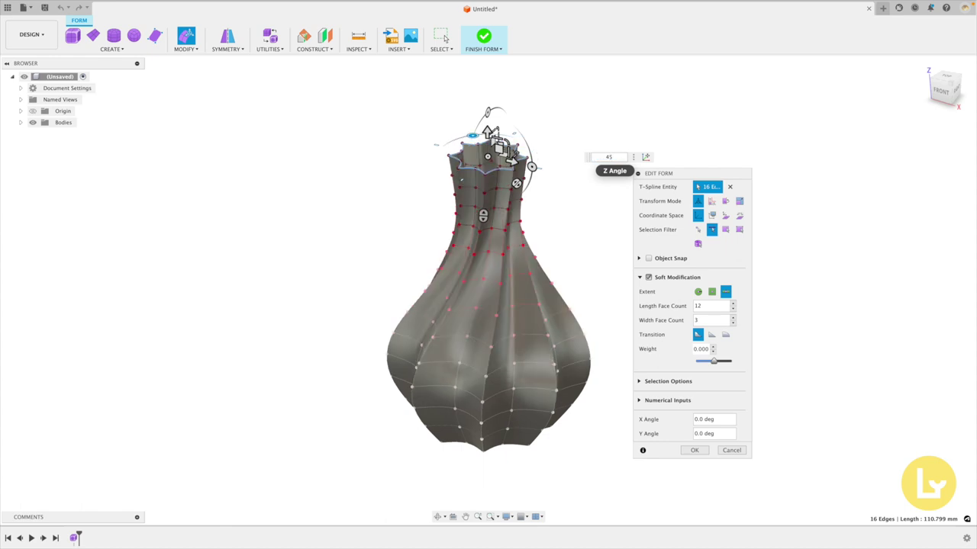
{"action": "left_click", "coordinate": [940, 91]}
{"action": "left_click", "coordinate": [950, 73]}
{"action": "left_click", "coordinate": [952, 105]}
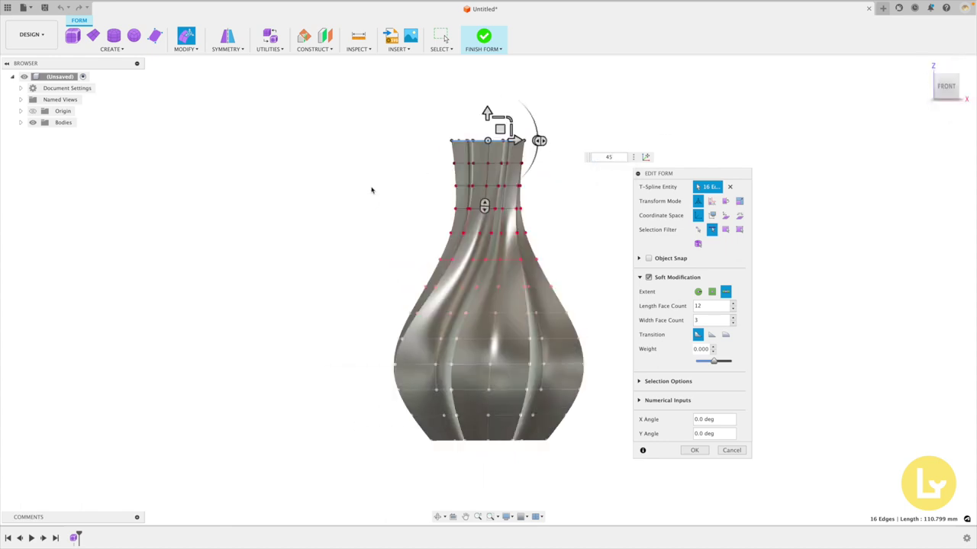
{"action": "left_click", "coordinate": [357, 428]}
{"action": "left_click", "coordinate": [928, 69]}
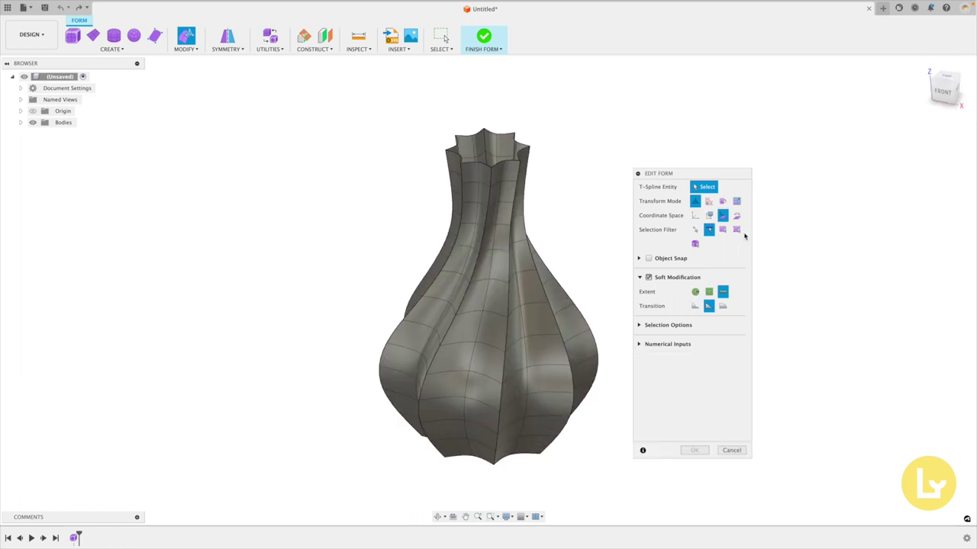
- With the vertex filter, select the eight vertices around the top rim
{"action": "left_click", "coordinate": [697, 229]}
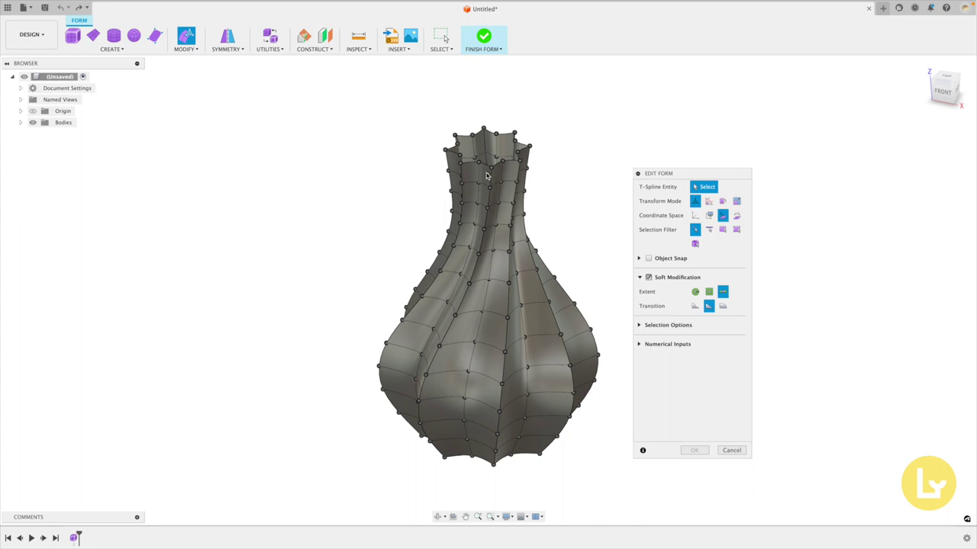
{"action": "left_click_drag", "start_coordinate": [461, 118], "coordinate": [505, 142]}
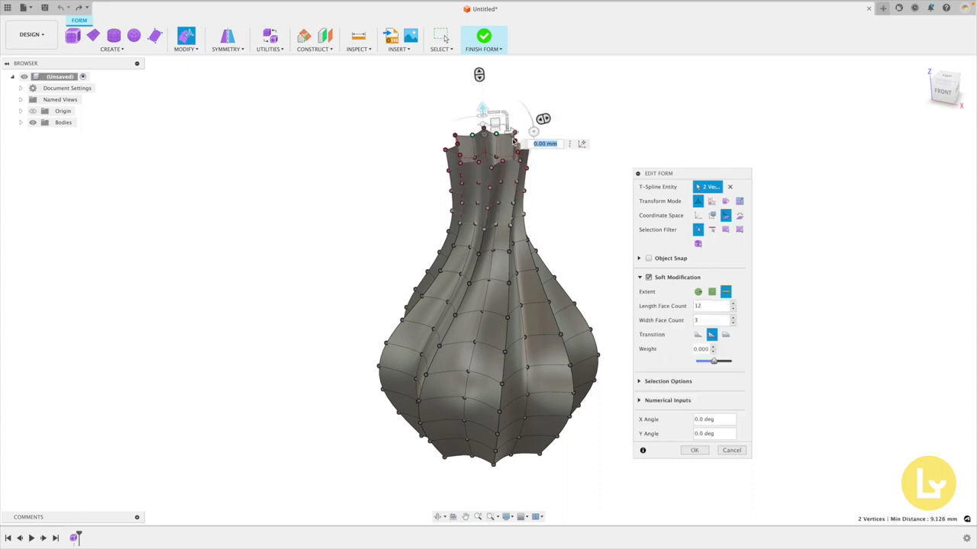
{"action": "left_click", "coordinate": [518, 159], "text": "shift"}
{"action": "left_click", "coordinate": [503, 161], "text": "shift"}
{"action": "left_click", "coordinate": [479, 162], "text": "shift"}
{"action": "left_click", "coordinate": [460, 155], "text": "shift"}
{"action": "left_click", "coordinate": [457, 145], "text": "shift"}
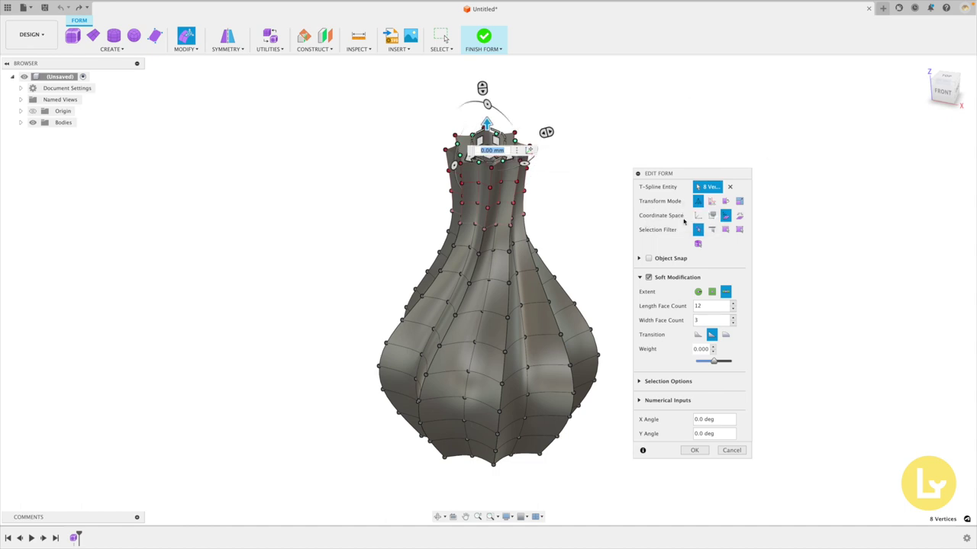
- In world space with Length Face Count 0 and Width 12, scale the rim up to 1.549
{"action": "left_click", "coordinate": [698, 215]}
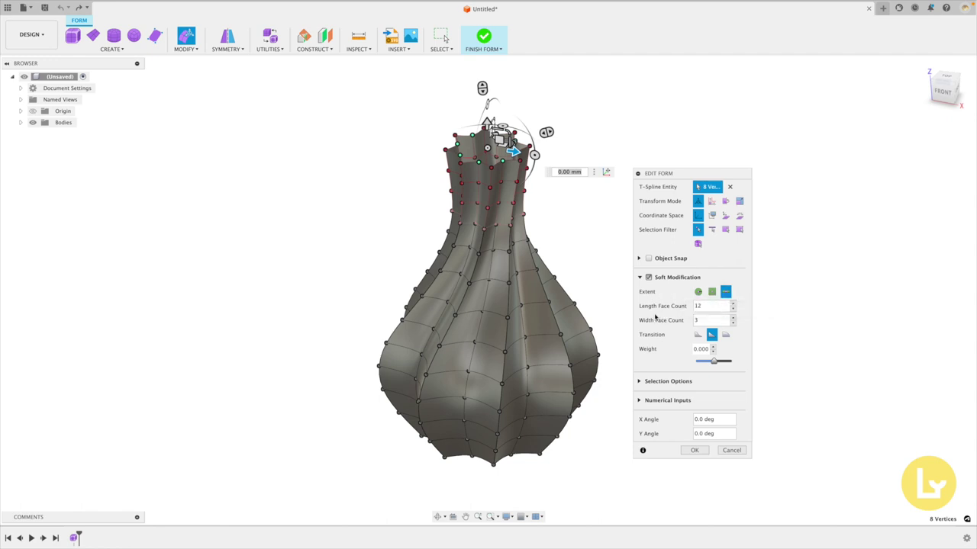
{"action": "double_click", "coordinate": [704, 307]}
{"action": "type", "text": "0"}
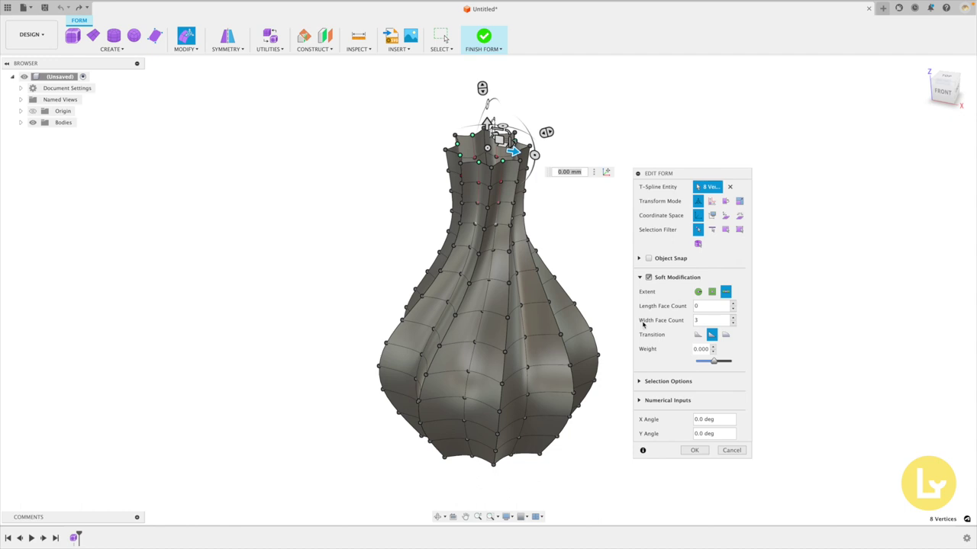
{"action": "double_click", "coordinate": [698, 321]}
{"action": "type", "text": "12"}
{"action": "left_click", "coordinate": [949, 86]}
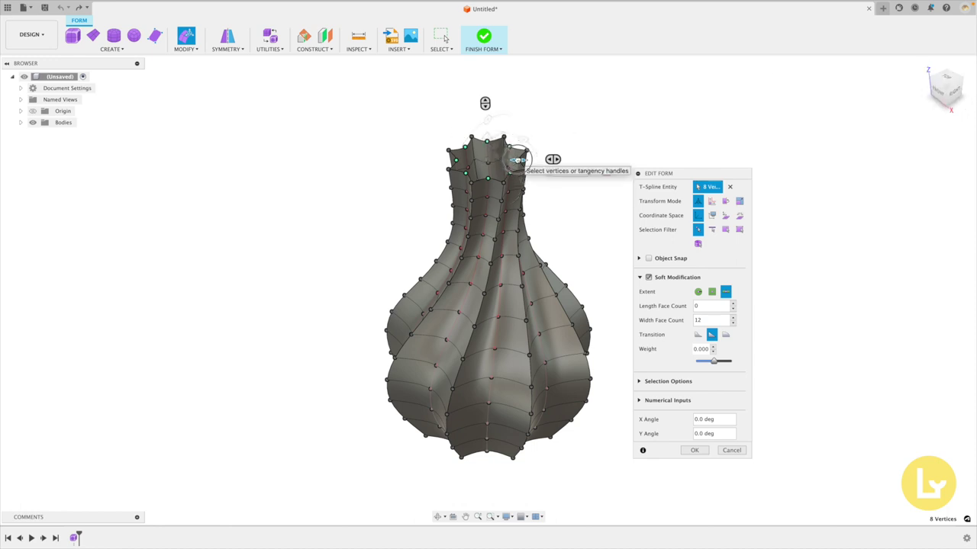
{"action": "left_click_drag", "start_coordinate": [518, 159], "coordinate": [523, 161]}
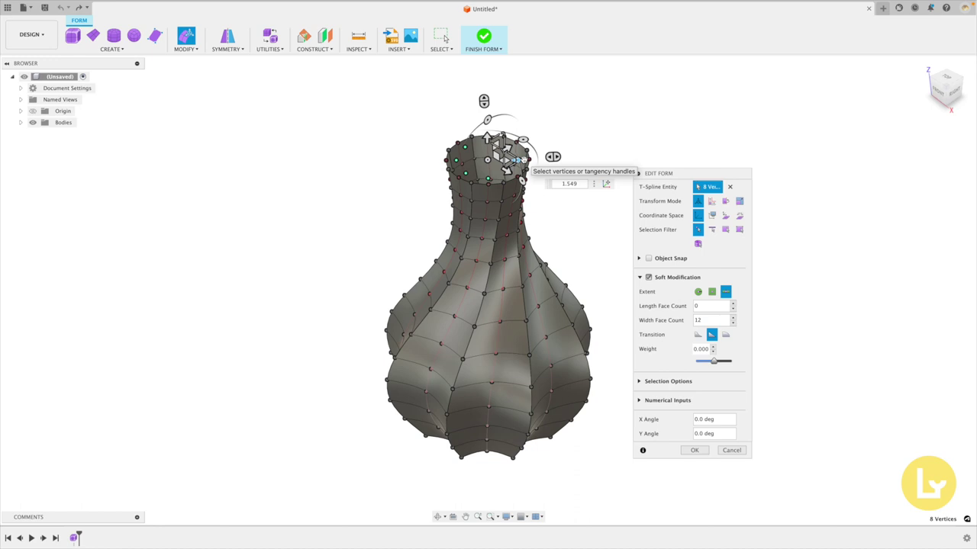
{"action": "left_click", "coordinate": [692, 451]}
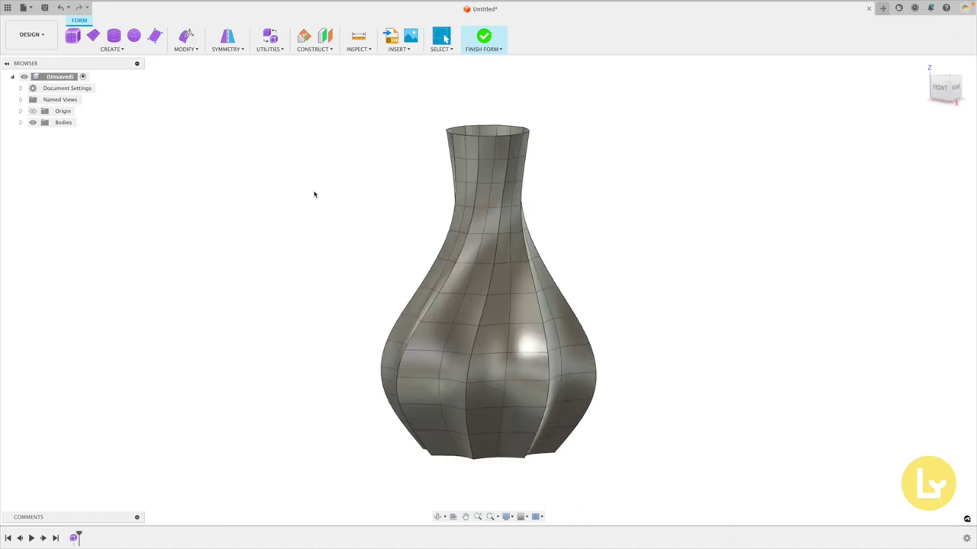
- Copy and paste Body1, moving the duplicate vase 100 mm along X beside the original
{"action": "left_click", "coordinate": [21, 122]}
{"action": "left_click", "coordinate": [70, 133]}
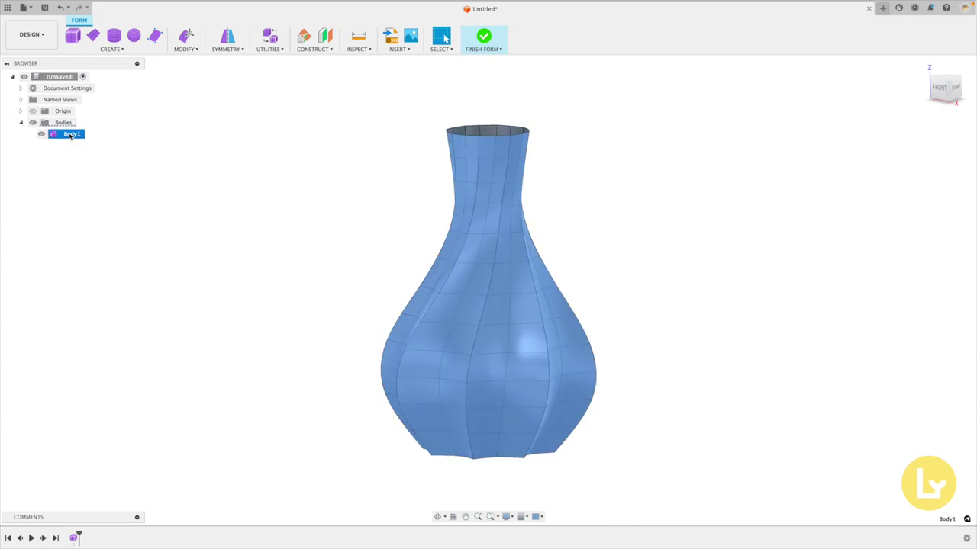
{"action": "key", "text": "ctrl+c"}
{"action": "key", "text": "ctrl+v"}
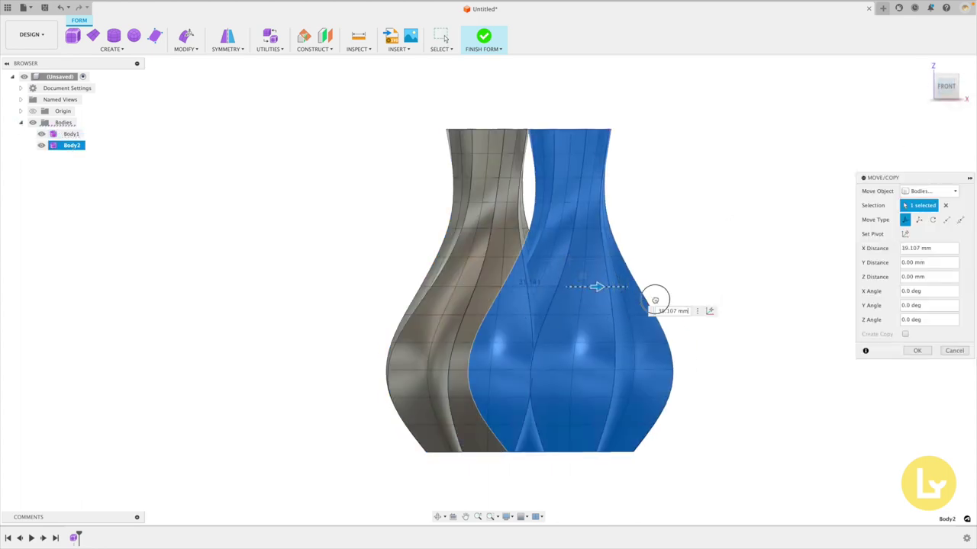
{"action": "left_click_drag", "start_coordinate": [513, 287], "coordinate": [796, 287]}
{"action": "type", "text": "10"}
{"action": "key", "text": "Return"}
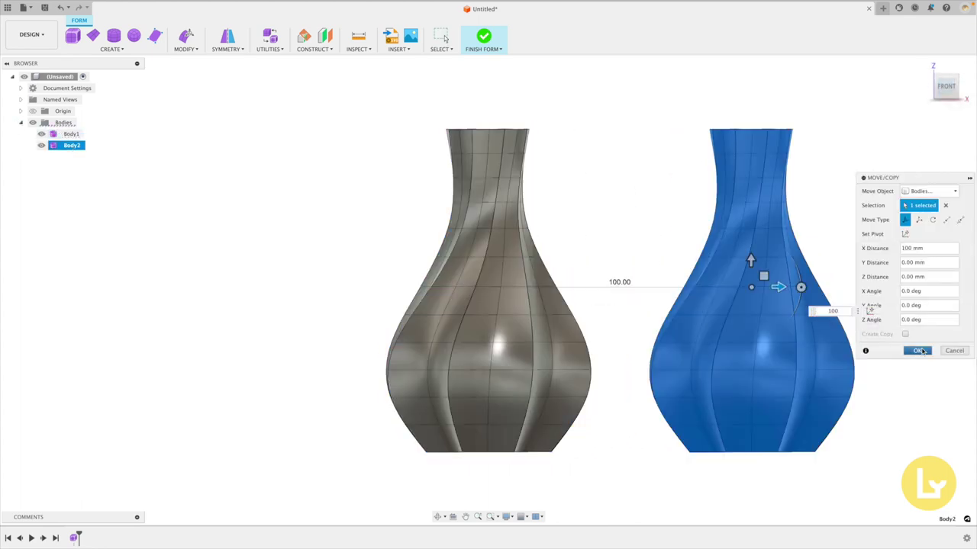
{"action": "left_click", "coordinate": [917, 350]}
{"action": "left_click", "coordinate": [185, 49]}
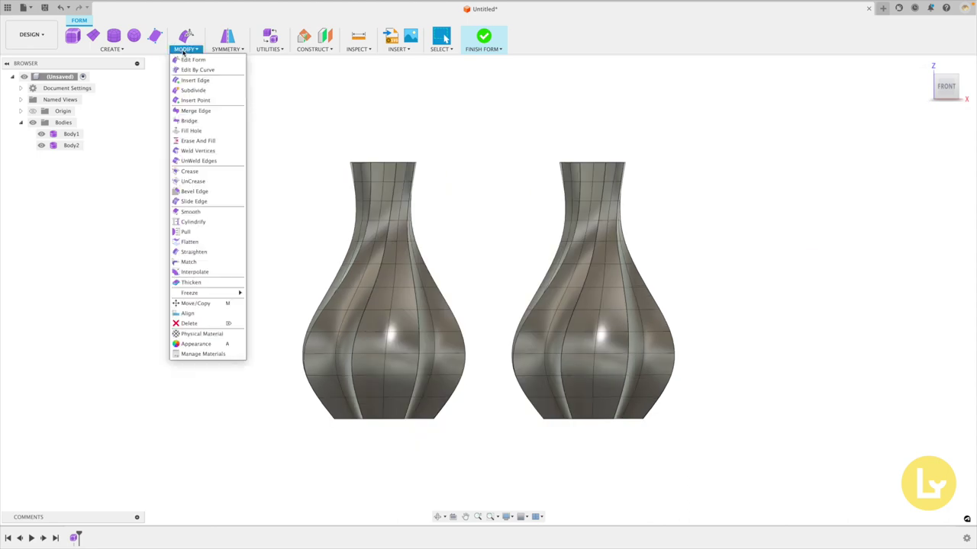
- Crease three horizontal edge rings on the right vase, then finish the T-spline form
{"action": "left_click", "coordinate": [191, 172]}
{"action": "double_click", "coordinate": [591, 201]}
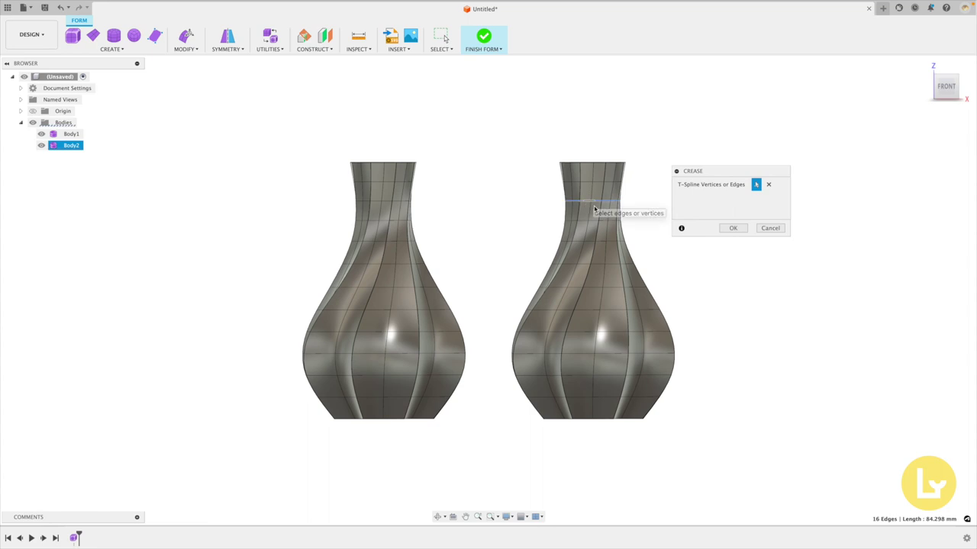
{"action": "double_click", "coordinate": [578, 241]}
{"action": "double_click", "coordinate": [557, 289]}
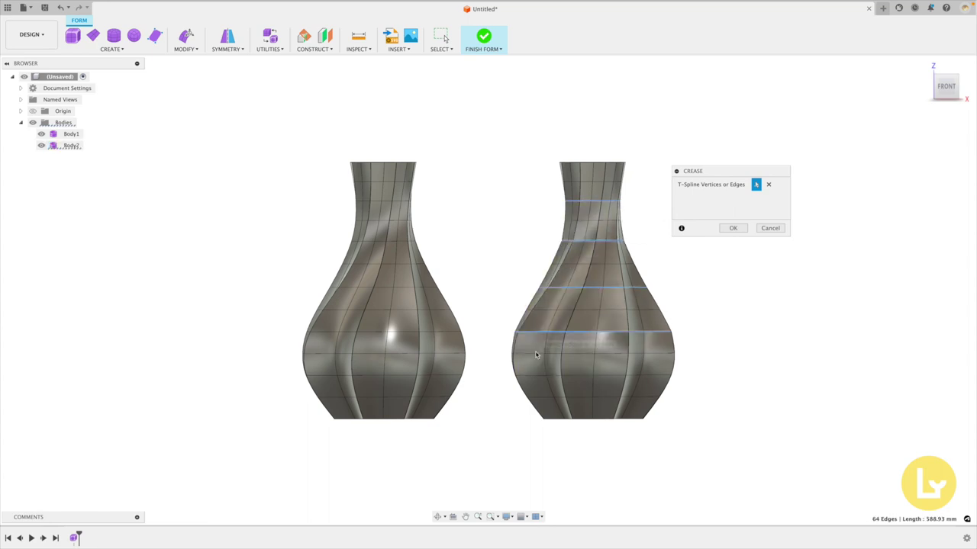
{"action": "key", "text": "Return"}
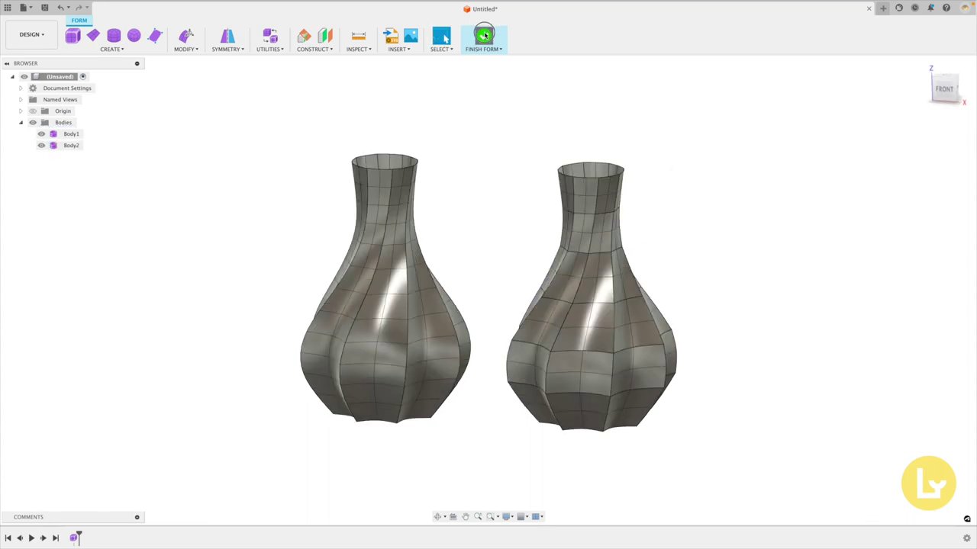
{"action": "left_click", "coordinate": [484, 35]}
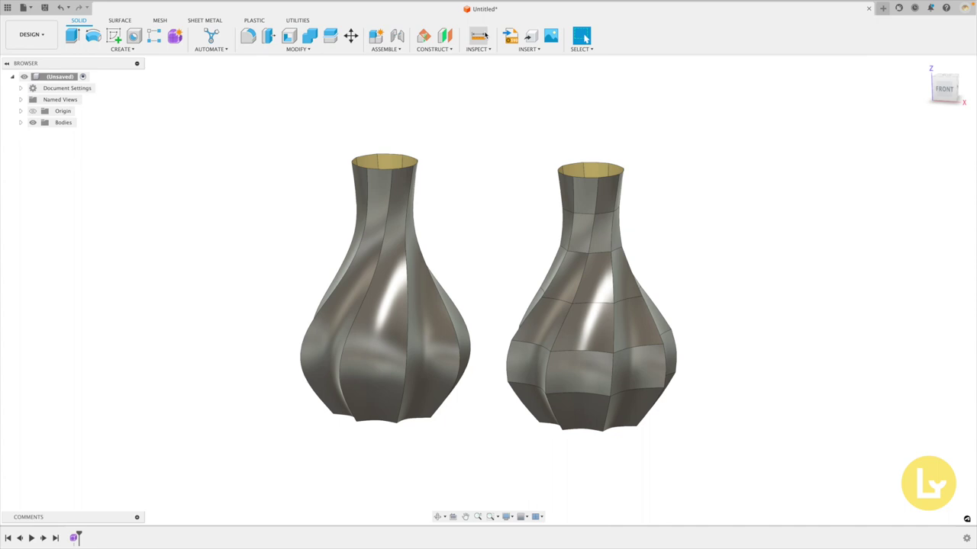
- Patch the open bottom edge loops of both the left and right vases
{"action": "mouse_move", "coordinate": [576, 302]}
{"action": "middle_mouse_down", "text": "shift"}
{"action": "mouse_move", "coordinate": [717, 66]}
{"action": "mouse_move", "coordinate": [876, 68]}
{"action": "mouse_move", "coordinate": [902, 44]}
{"action": "mouse_move", "coordinate": [931, 54]}
{"action": "middle_mouse_up", "text": "shift"}
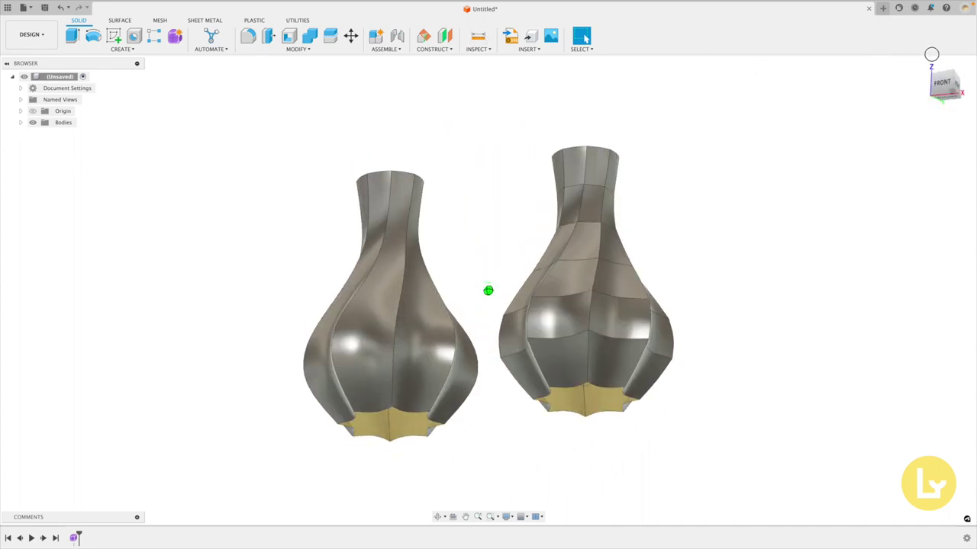
{"action": "left_click", "coordinate": [120, 20]}
{"action": "left_click", "coordinate": [113, 36]}
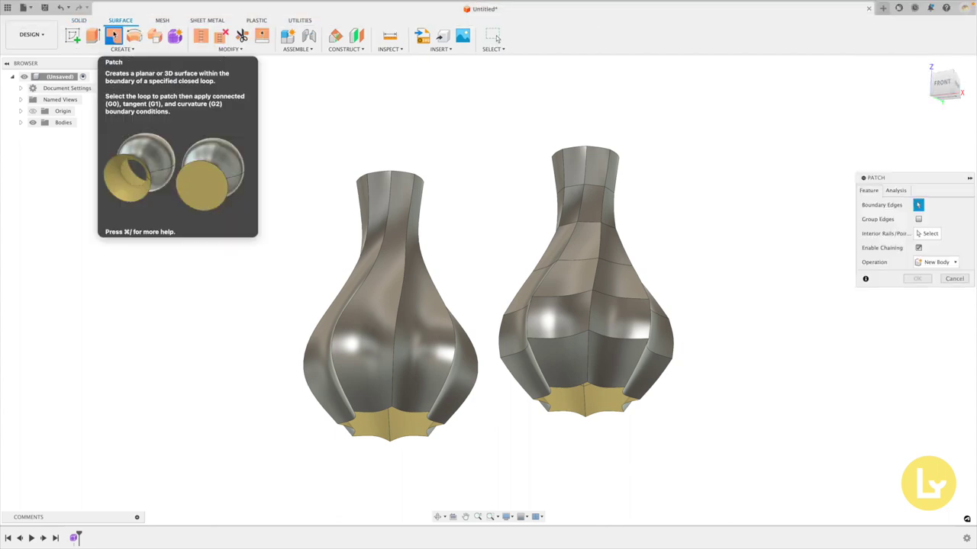
{"action": "left_click", "coordinate": [370, 415]}
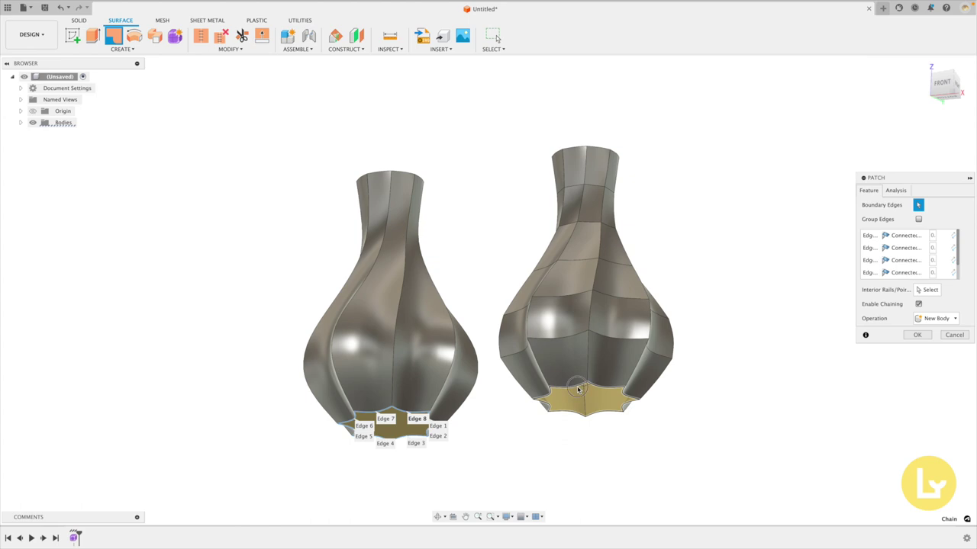
{"action": "left_click", "coordinate": [577, 390]}
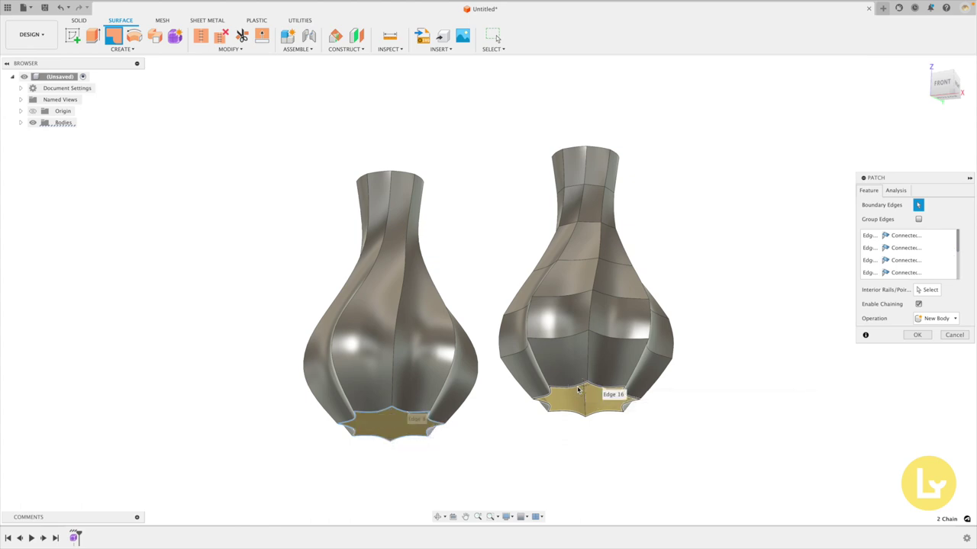
{"action": "left_click", "coordinate": [909, 338]}
- Stitch each vase together with its bottom patch into a single body
{"action": "left_click", "coordinate": [200, 35]}
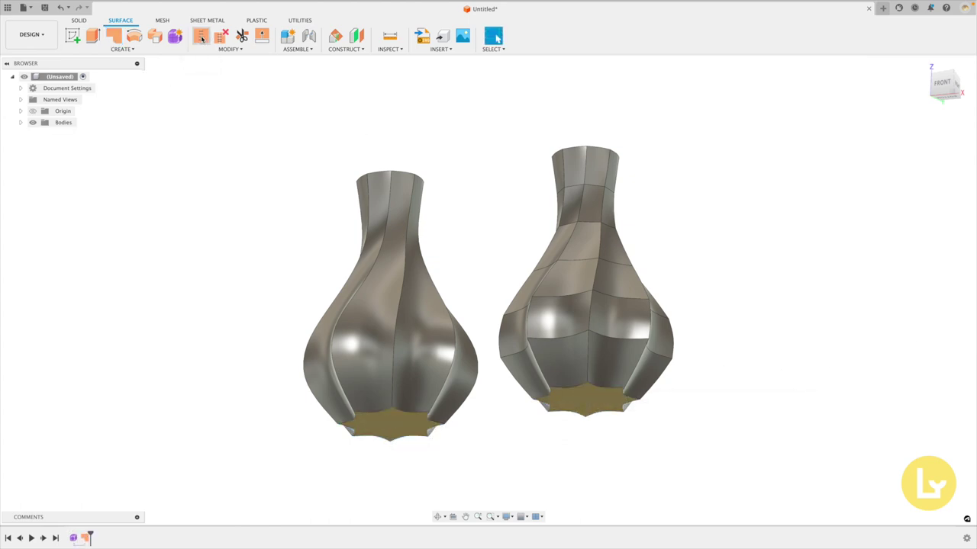
{"action": "left_click", "coordinate": [318, 364]}
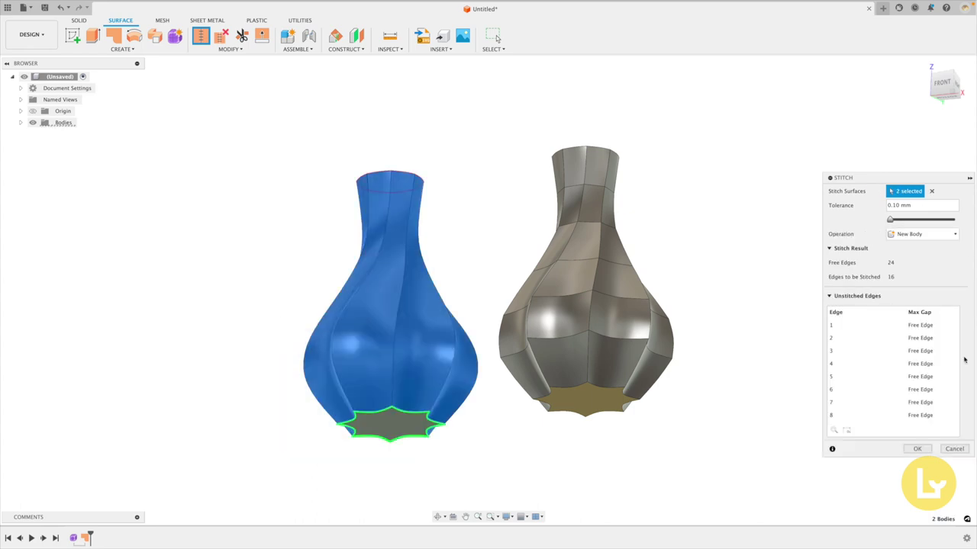
{"action": "left_click", "coordinate": [913, 448]}
{"action": "right_click", "coordinate": [682, 192]}
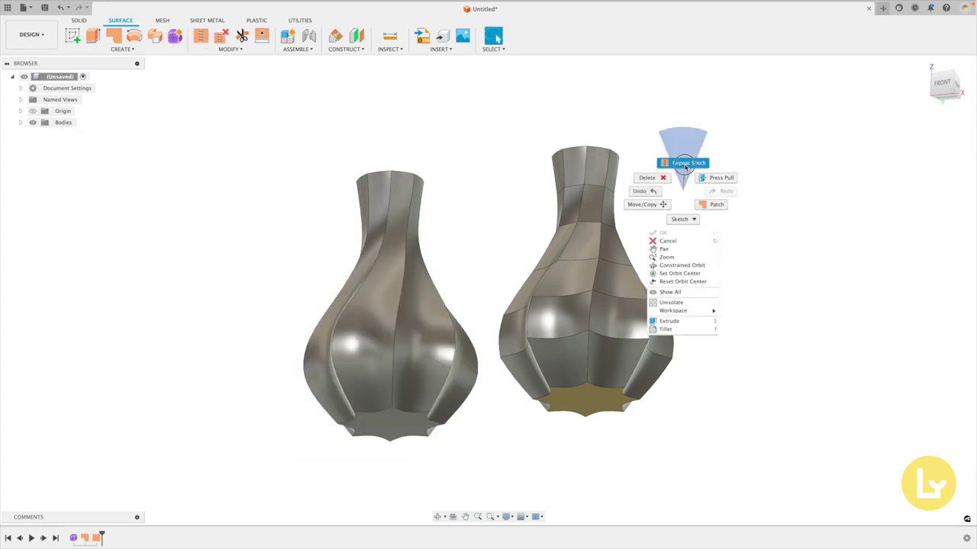
{"action": "left_click", "coordinate": [682, 160]}
{"action": "left_click", "coordinate": [588, 416]}
{"action": "left_click", "coordinate": [915, 450]}
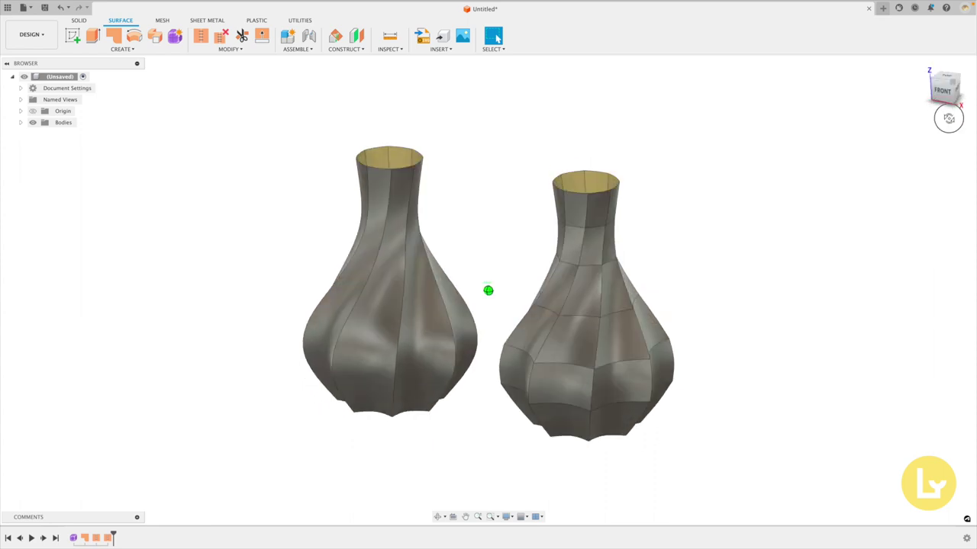
- Start a Thicken on the right vase body Body6
{"action": "left_click", "coordinate": [79, 19]}
{"action": "left_click", "coordinate": [122, 49]}
{"action": "left_click", "coordinate": [119, 239]}
{"action": "left_click", "coordinate": [76, 145]}
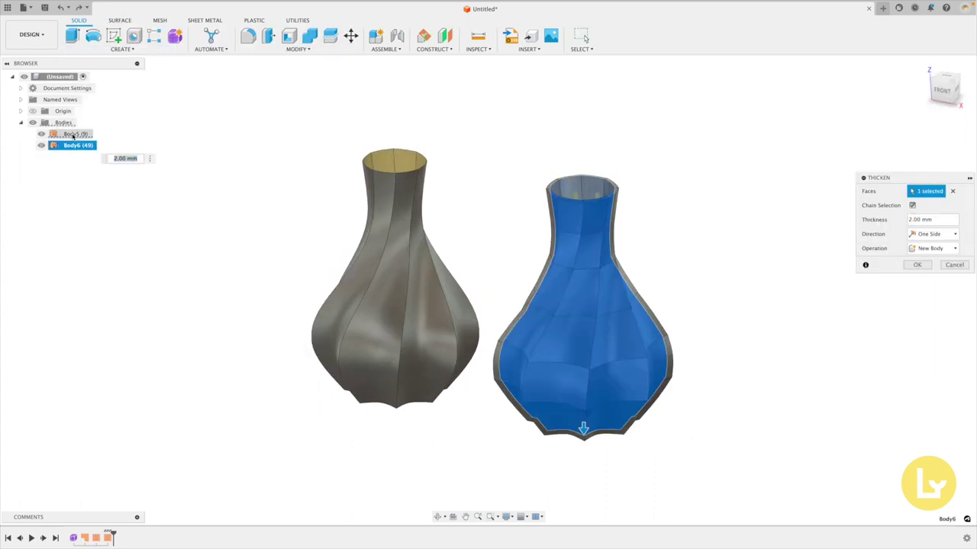
- Thicken the right vase, then the left vase, by -2 mm into solid walls
{"action": "left_click", "coordinate": [946, 106]}
{"action": "type", "text": "-2"}
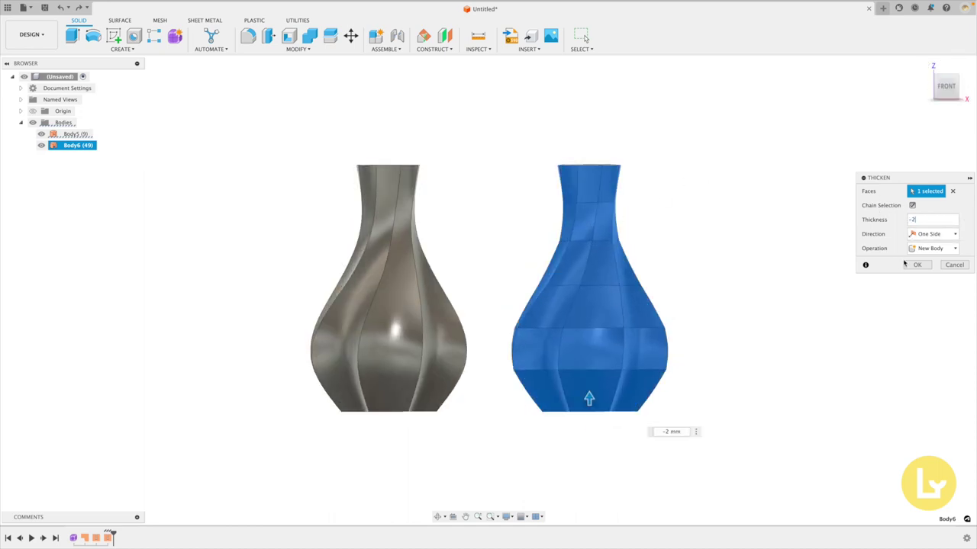
{"action": "key", "text": "Return"}
{"action": "right_click", "coordinate": [473, 126]}
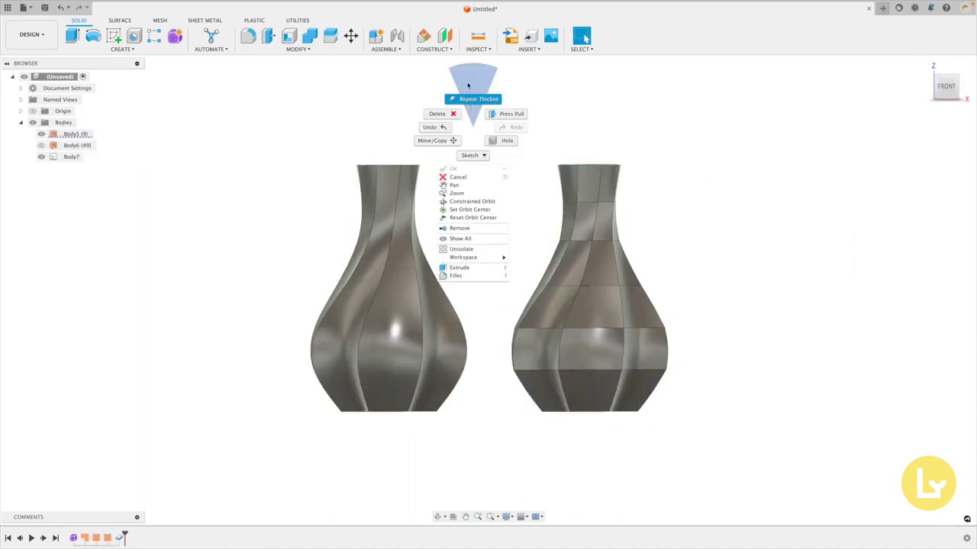
{"action": "left_click", "coordinate": [473, 97]}
{"action": "left_click", "coordinate": [389, 290]}
{"action": "left_click", "coordinate": [917, 265]}
{"action": "left_click", "coordinate": [73, 35]}
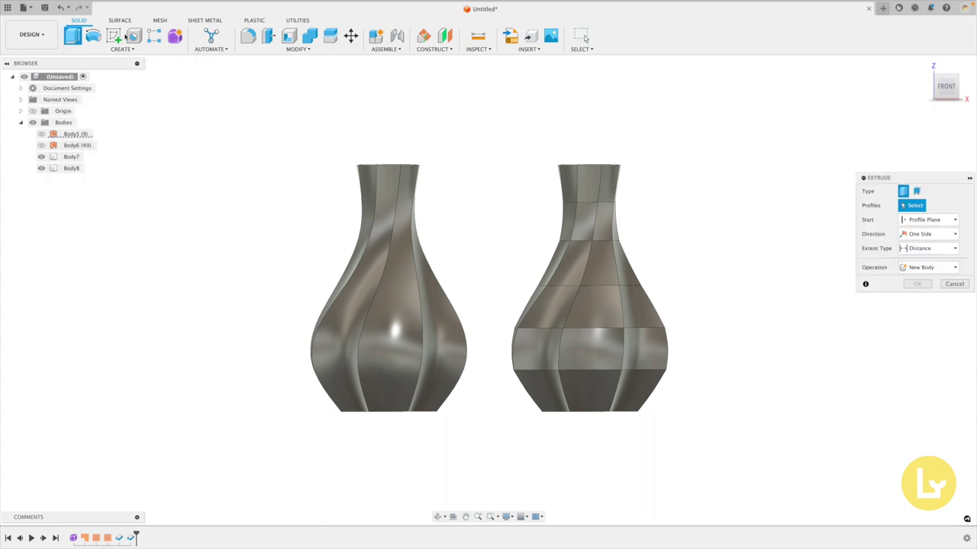
- Sketch a rectangle on the front plane spanning both vases from base to rim
{"action": "left_click", "coordinate": [168, 109]}
{"action": "key", "text": "r"}
{"action": "left_click", "coordinate": [353, 290]}
{"action": "left_click", "coordinate": [810, 57]}
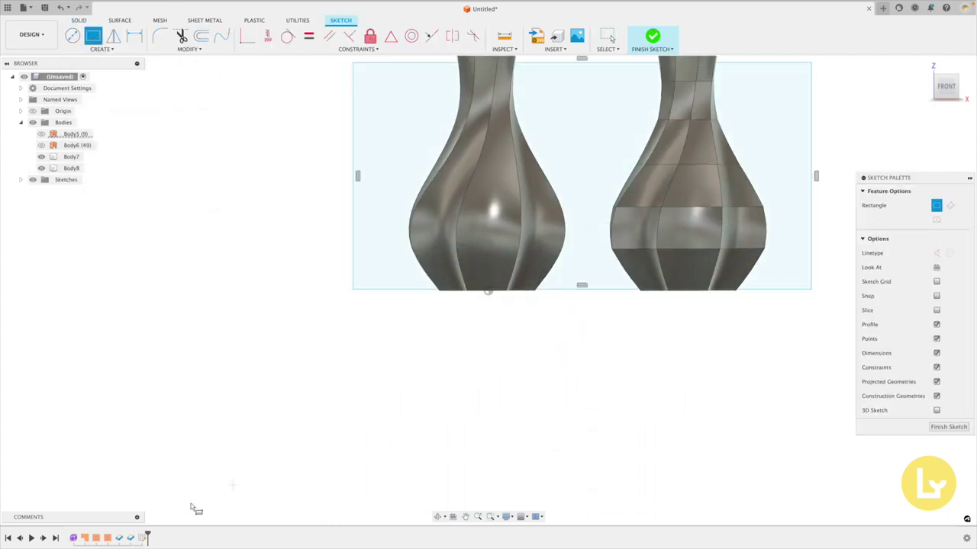
{"action": "middle_click_drag", "start_coordinate": [305, 455], "coordinate": [255, 543]}
{"action": "key", "text": "Escape"}
{"action": "left_click", "coordinate": [511, 143]}
{"action": "left_click_drag", "start_coordinate": [510, 143], "coordinate": [508, 138]}
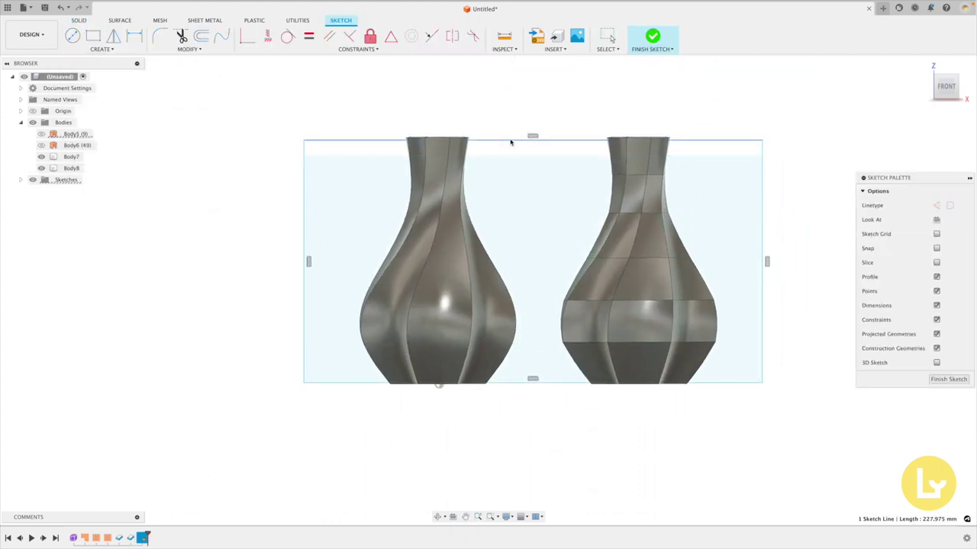
{"action": "left_click", "coordinate": [652, 36]}
- Extrude the rectangle profile with the Intersect operation to trim both vases
{"action": "key", "text": "e"}
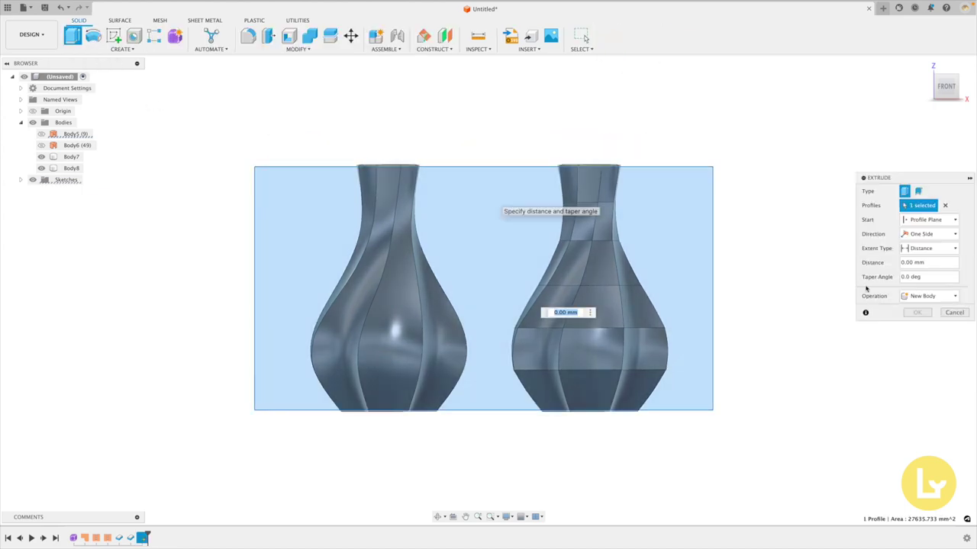
{"action": "left_click", "coordinate": [495, 203]}
{"action": "left_click", "coordinate": [931, 310]}
{"action": "left_click", "coordinate": [924, 343]}
{"action": "left_click", "coordinate": [918, 341]}
- Inspect the trimmed vases from the isometric view and from behind
{"action": "left_click", "coordinate": [71, 156]}
{"action": "scroll", "coordinate": [576, 256], "scroll_direction": "up", "scroll_amount": 5}
{"action": "key", "text": "Escape"}
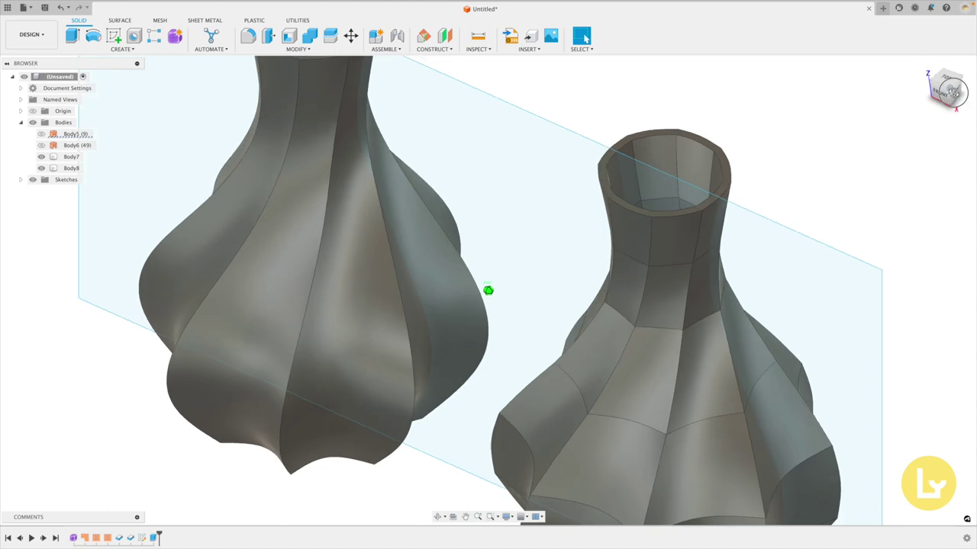
{"action": "middle_click_drag", "start_coordinate": [576, 255], "coordinate": [687, 259], "text": "shift"}
{"action": "left_click", "coordinate": [944, 89]}
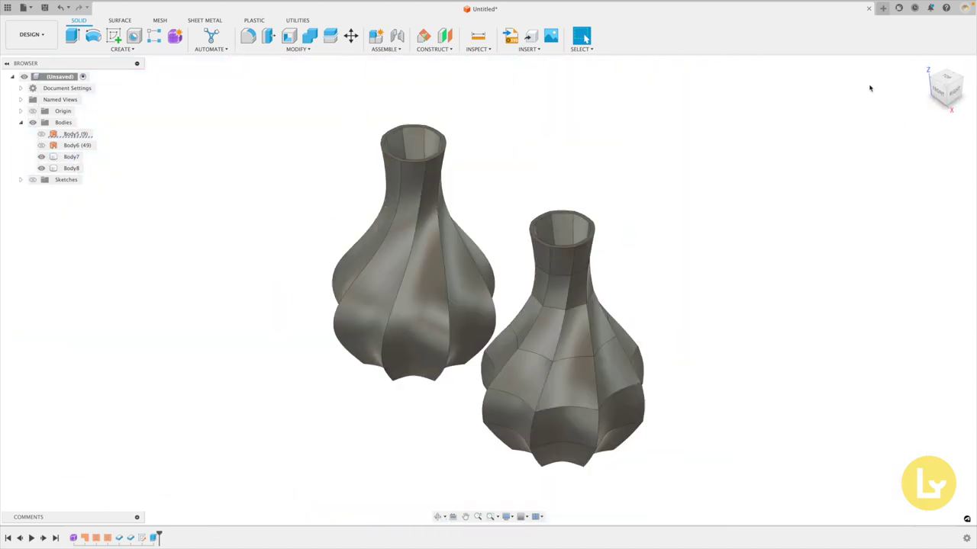
{"action": "mouse_move", "coordinate": [488, 290]}
{"action": "middle_mouse_down", "text": "shift"}
{"action": "mouse_move", "coordinate": [973, 61]}
{"action": "mouse_move", "coordinate": [684, 73]}
{"action": "middle_mouse_up", "text": "shift"}
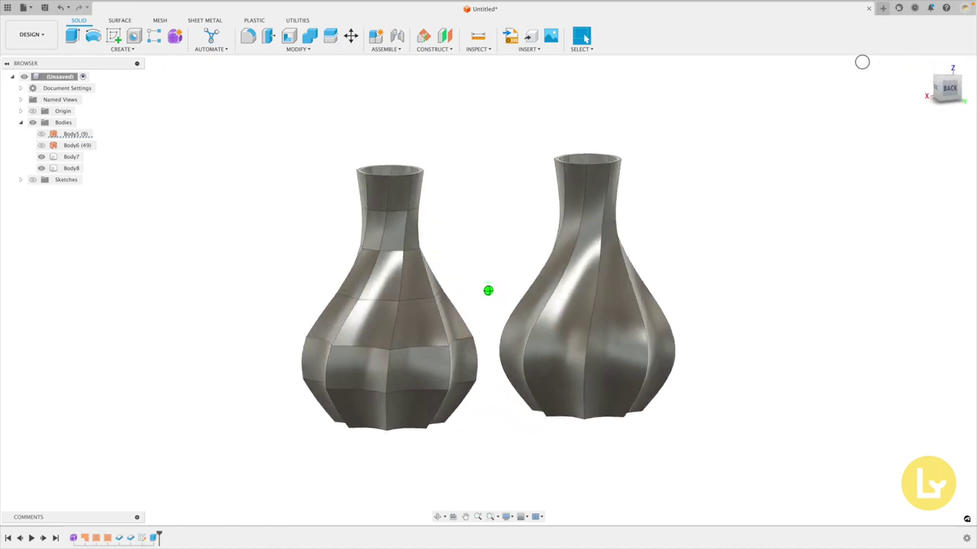